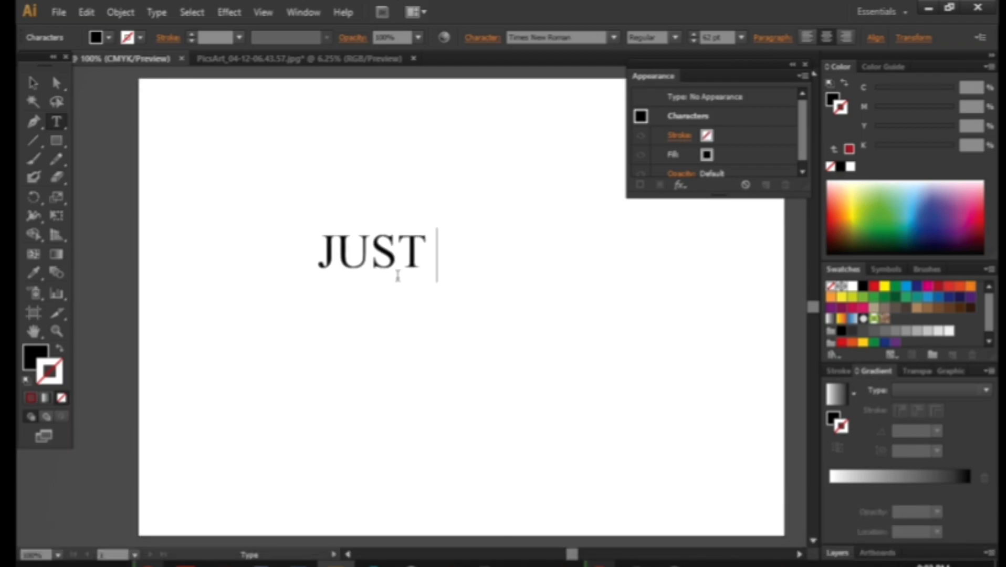
Add the words KEEP, MOVING and FORWARD on separate lines below JUST.
key("Return")
type("KEEP")
key("Return")
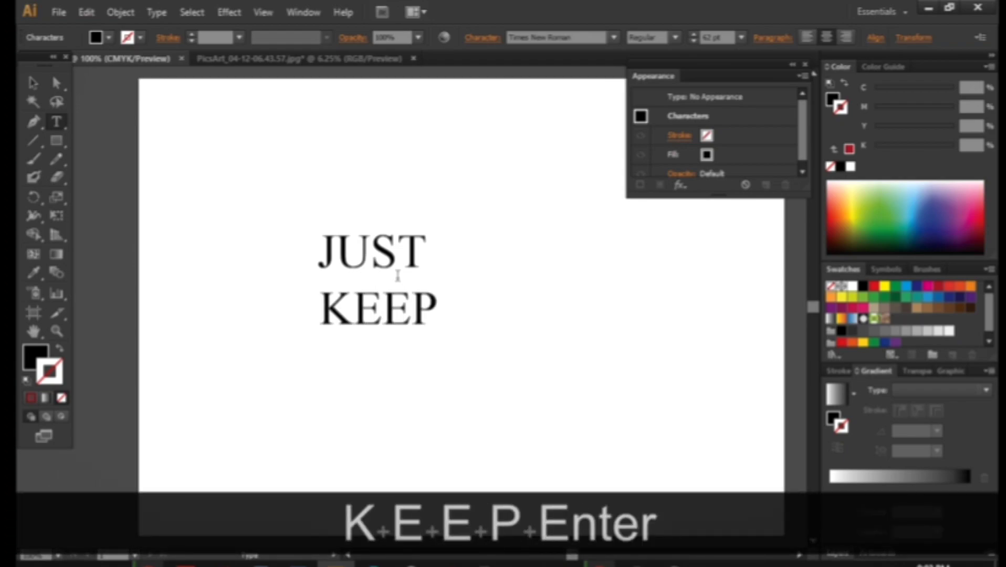
type("MOVIG")
key("BackSpace")
type("NG")
key("Return")
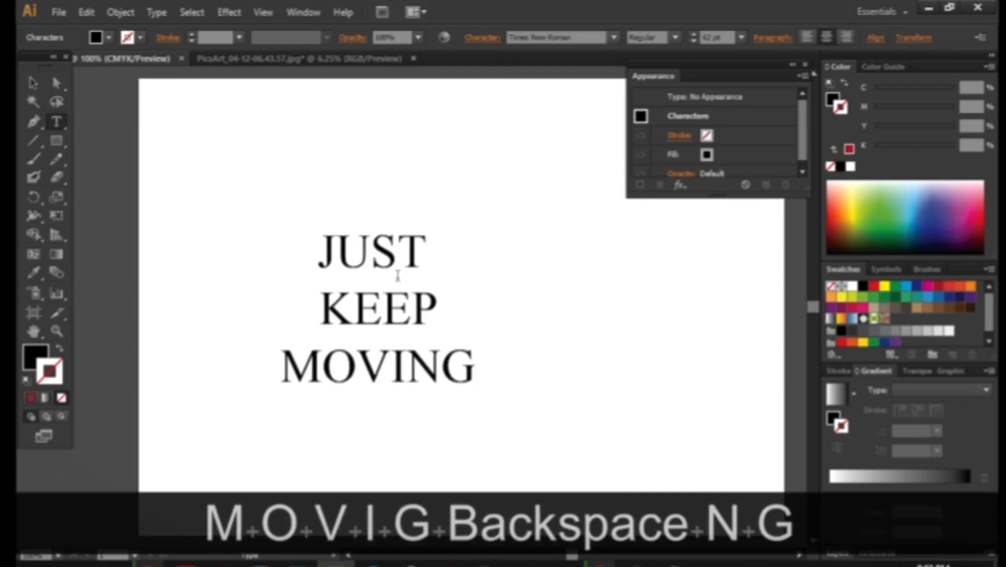
type("FOR")
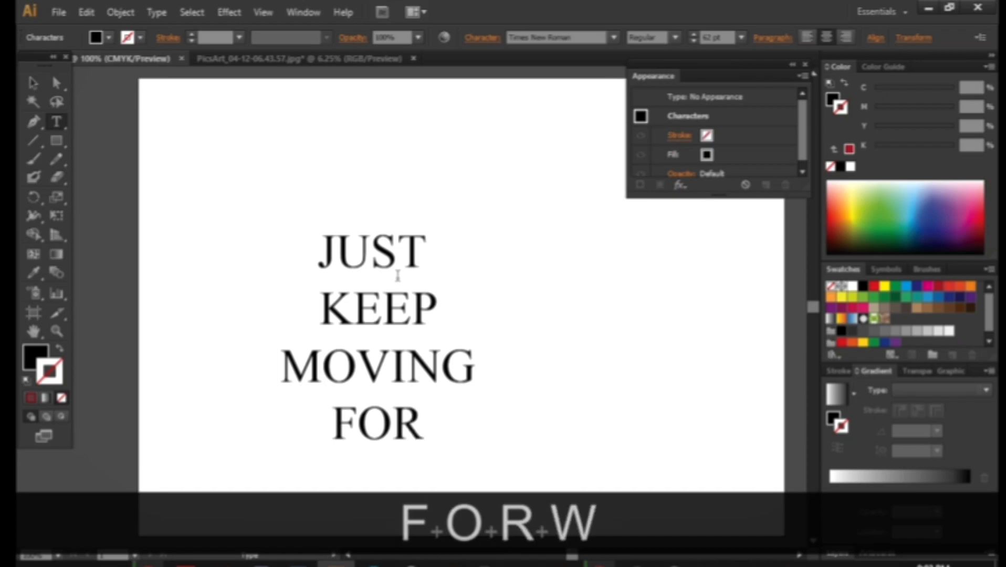
type("WARD")
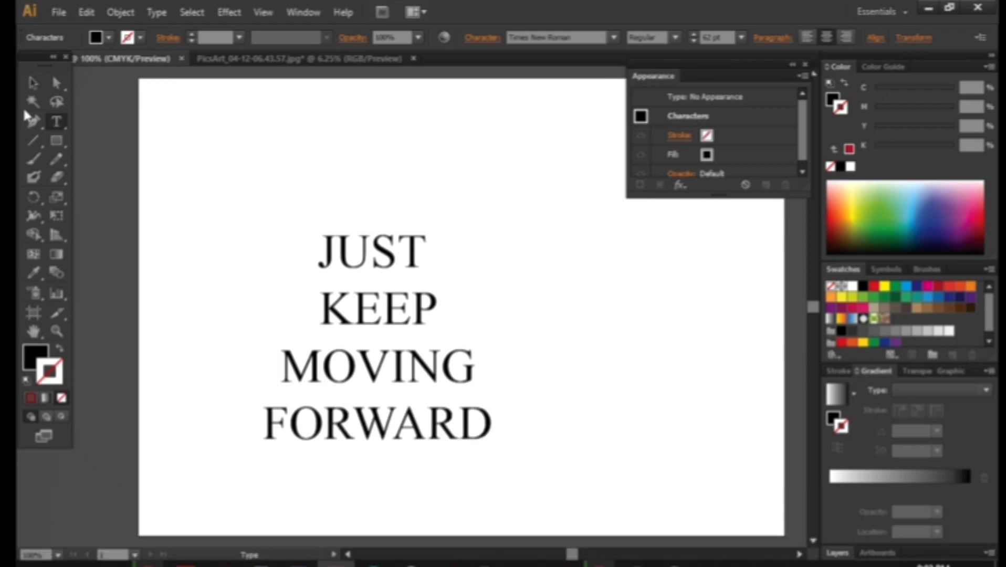
Move the text block toward the artboard's upper centre and set its font to Buy More.
left_click(28, 84)
left_click_drag(420, 252, 492, 204)
left_click(547, 42)
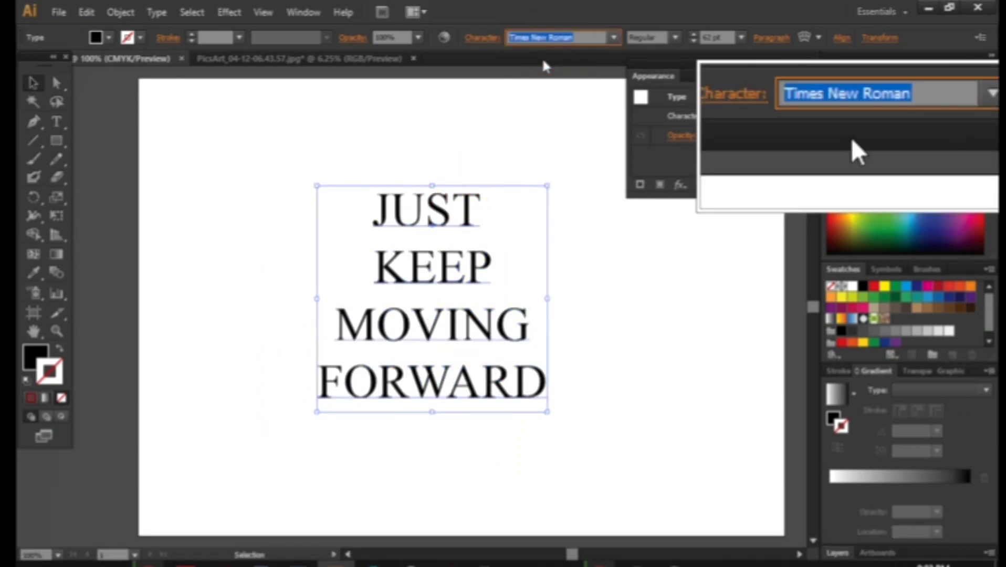
type("Buy More")
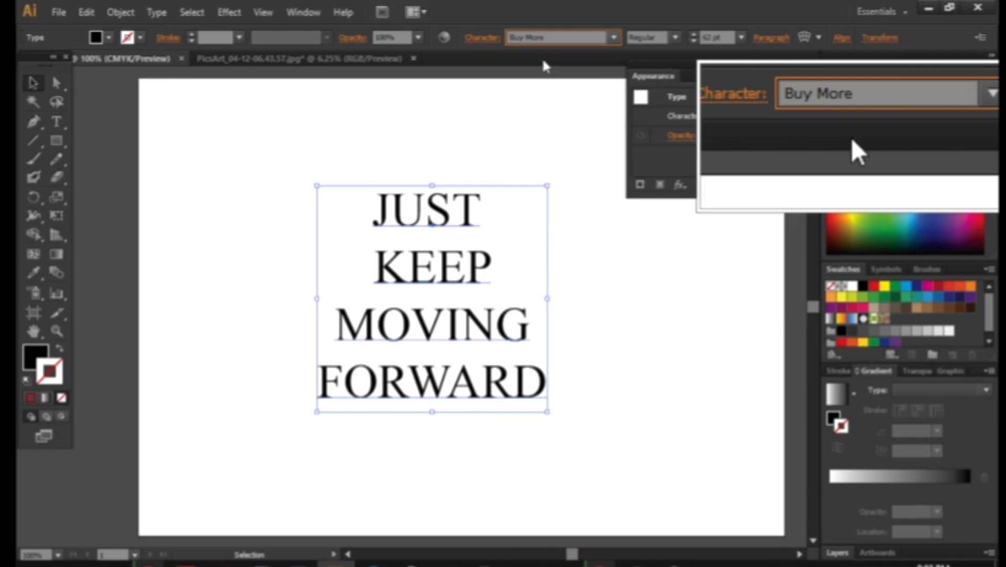
key("Return")
key("z")
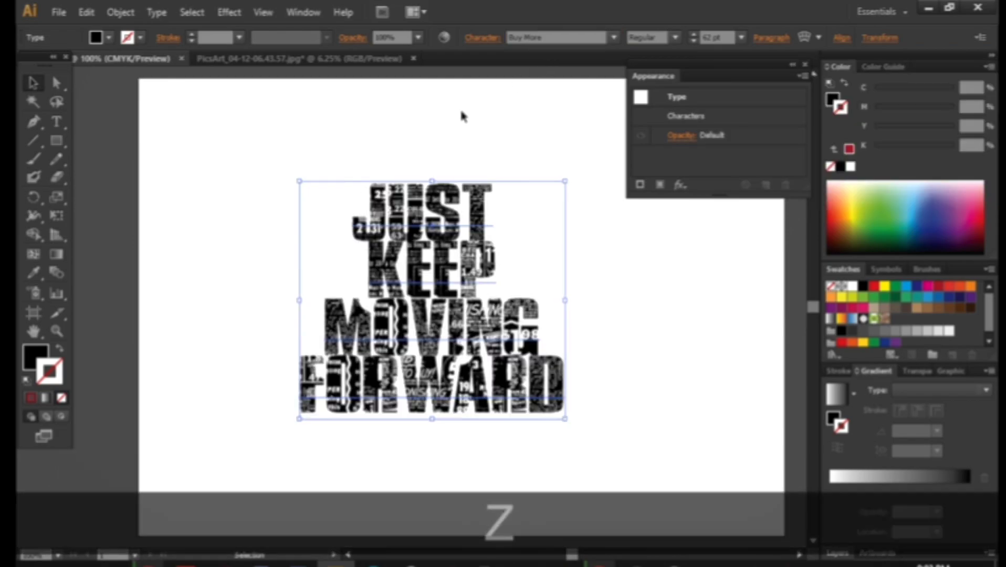
left_click_drag(440, 304, 437, 304)
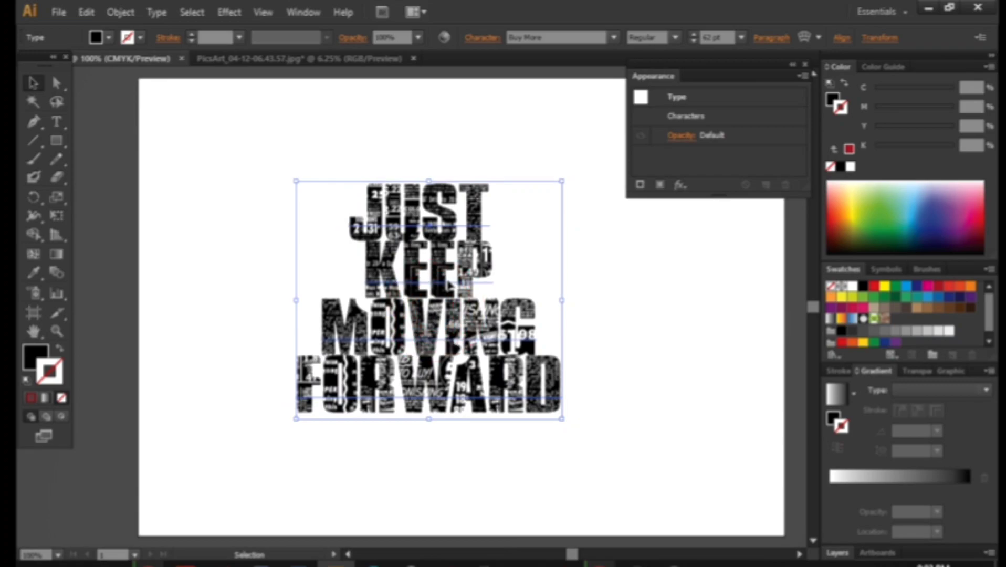
Convert the text to outlines and ungroup the resulting letter shapes.
right_click(447, 280)
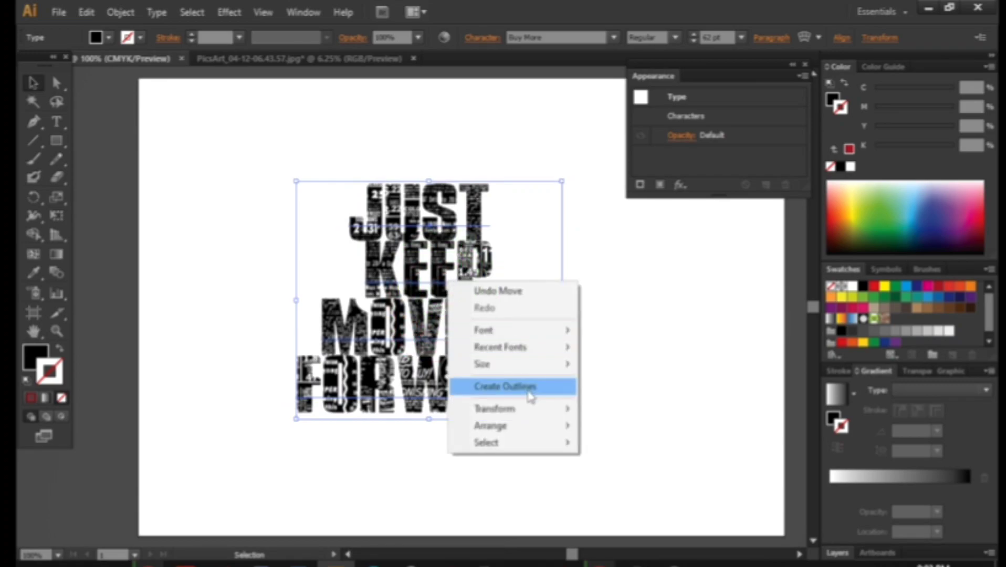
left_click(529, 391)
right_click(443, 272)
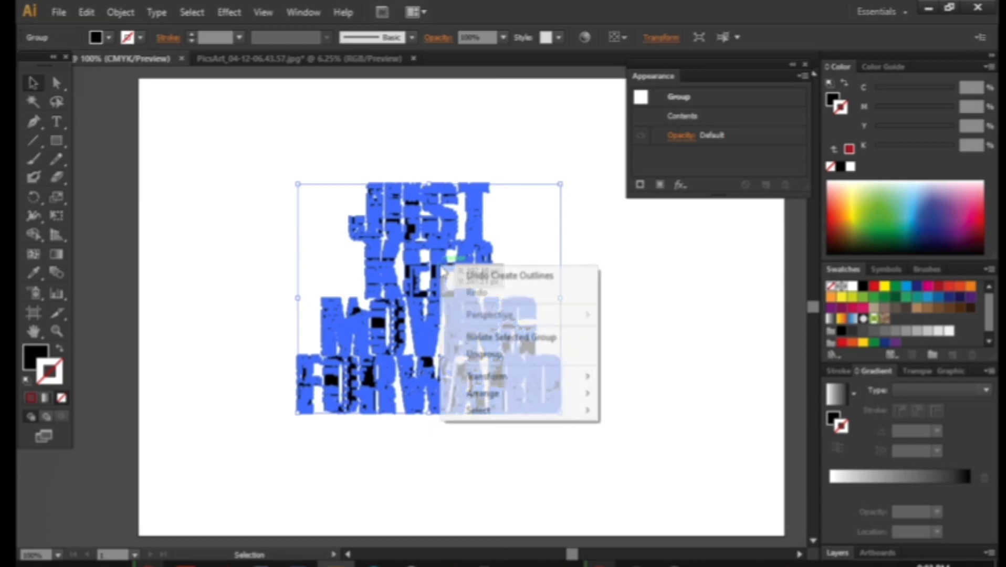
left_click(485, 355)
Group the letters of FORWARD and of MOVING into separate words and move each one down to open up the line spacing.
left_click_drag(640, 387, 258, 411)
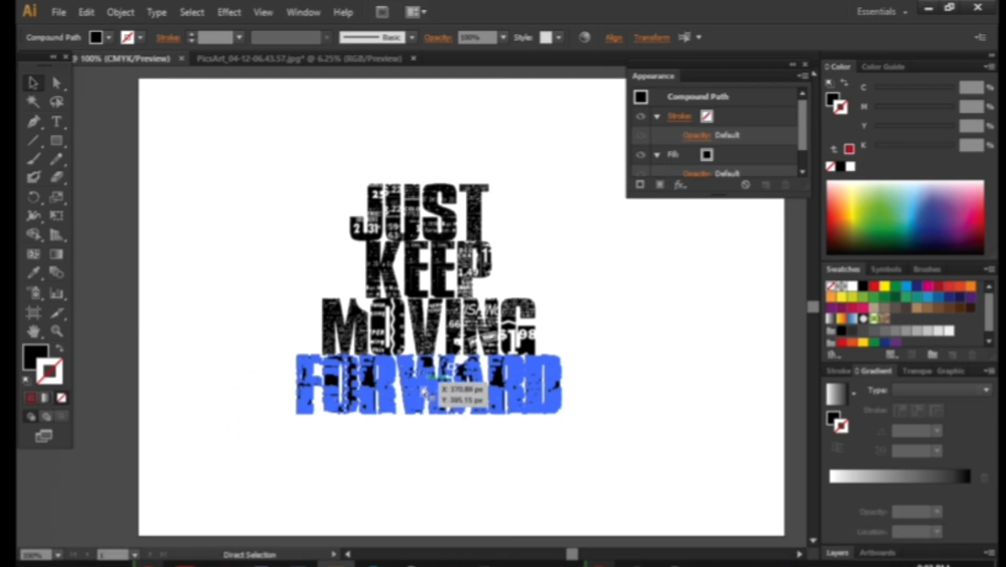
key("ctrl+g")
left_click_drag(448, 399, 442, 418)
left_click_drag(573, 339, 264, 357)
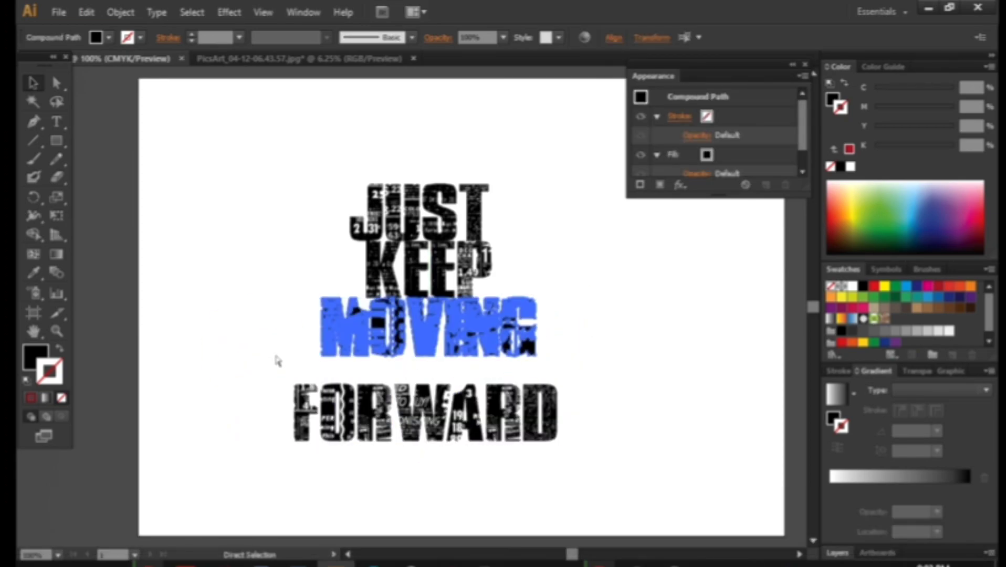
key("ctrl+g")
left_click_drag(454, 326, 454, 340)
Group the letters of KEEP and of JUST into separate words, shifting KEEP slightly down and JUST up.
left_click_drag(577, 259, 283, 277)
key("ctrl+g")
left_click_drag(455, 264, 461, 276)
left_click_drag(535, 201, 113, 213)
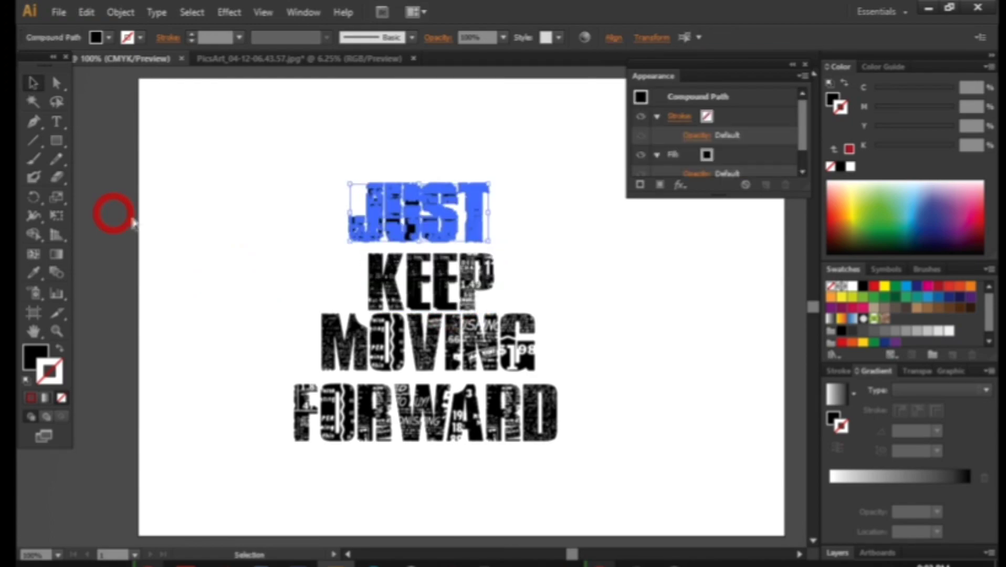
key("ctrl+g")
left_click_drag(387, 217, 441, 199)
Nudge KEEP, MOVING and FORWARD up to even out the spacing between the four words, leaving nothing selected.
left_click_drag(530, 277, 189, 247)
left_click_drag(437, 285, 424, 272)
left_click_drag(441, 347, 440, 341)
left_click_drag(455, 437, 456, 430)
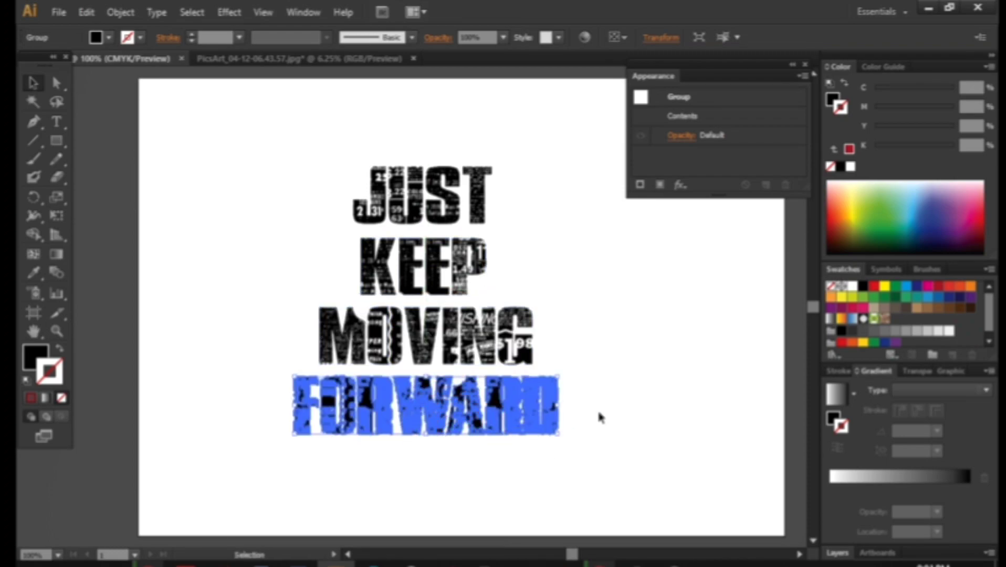
left_click(605, 369)
key("space")
mouse_move(584, 431)
left_mouse_down()
mouse_move(577, 411)
mouse_move(575, 422)
left_mouse_up()
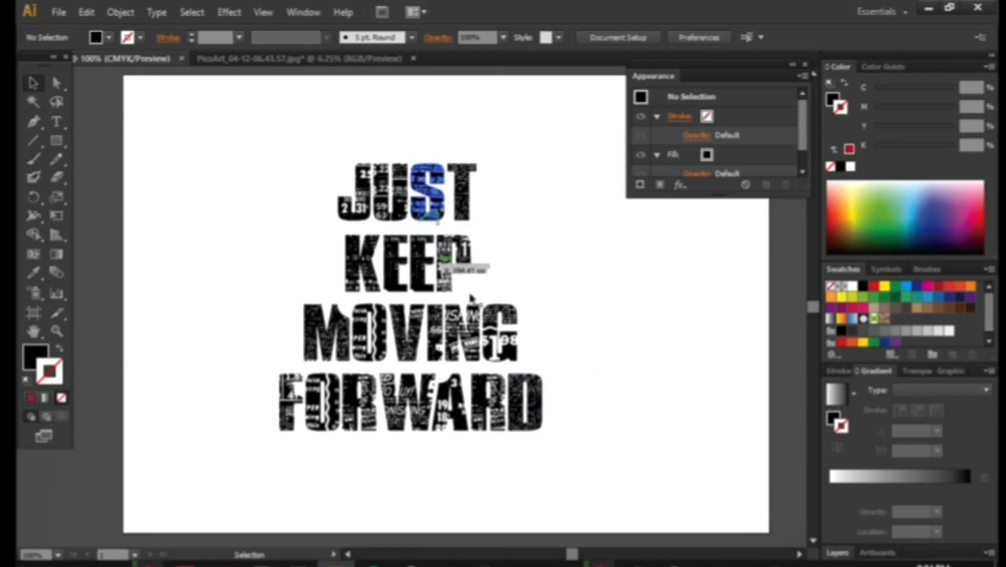
Group JUST, KEEP and MOVING, apply a linear gradient fill, and make its starting colour orange.
left_click_drag(571, 200, 389, 344)
key("ctrl+g")
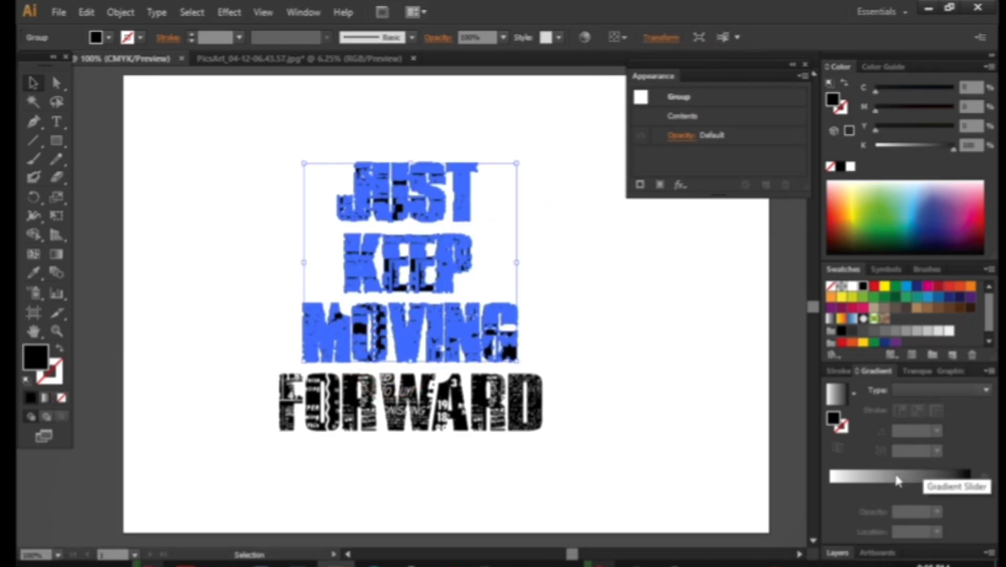
left_click(896, 478)
left_click(830, 491)
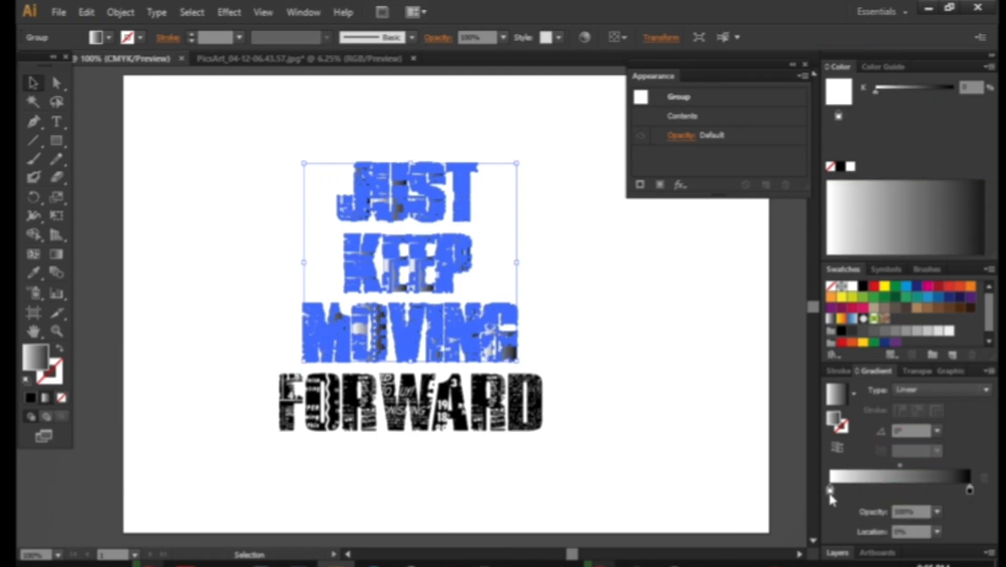
double_click(830, 492)
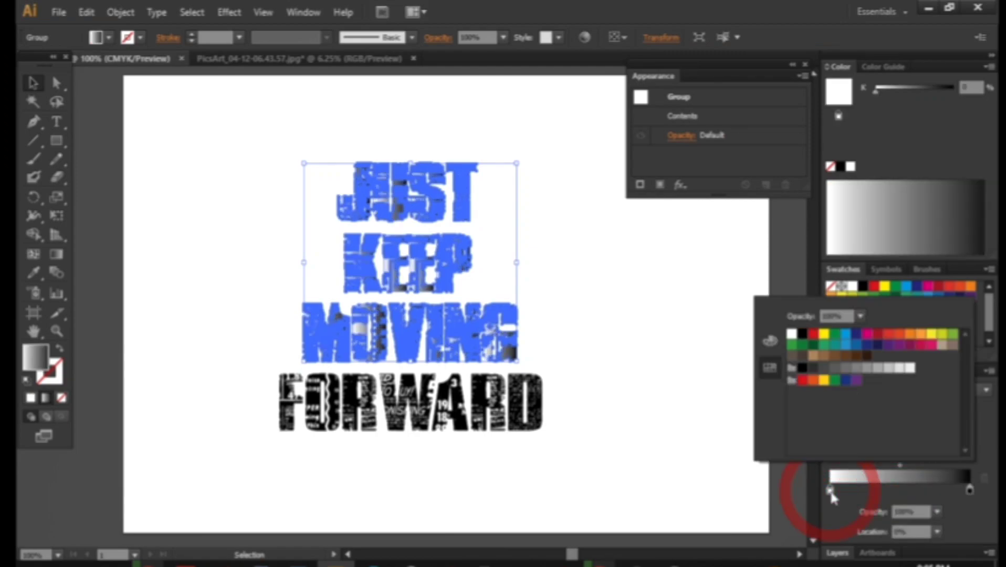
left_click(908, 337)
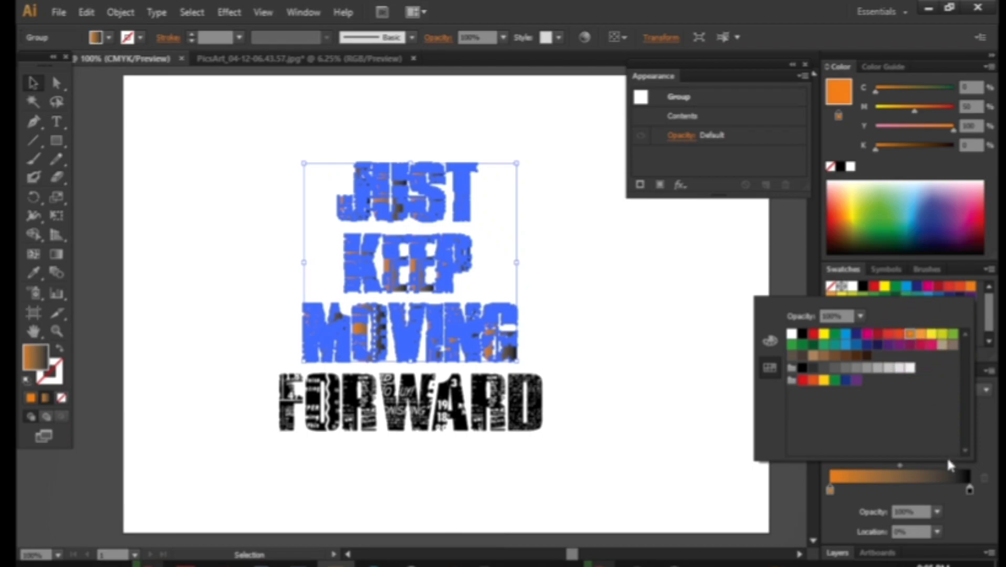
Set the gradient's end colour to the same orange, darkened to 44% black, and deselect the words.
left_click(971, 490)
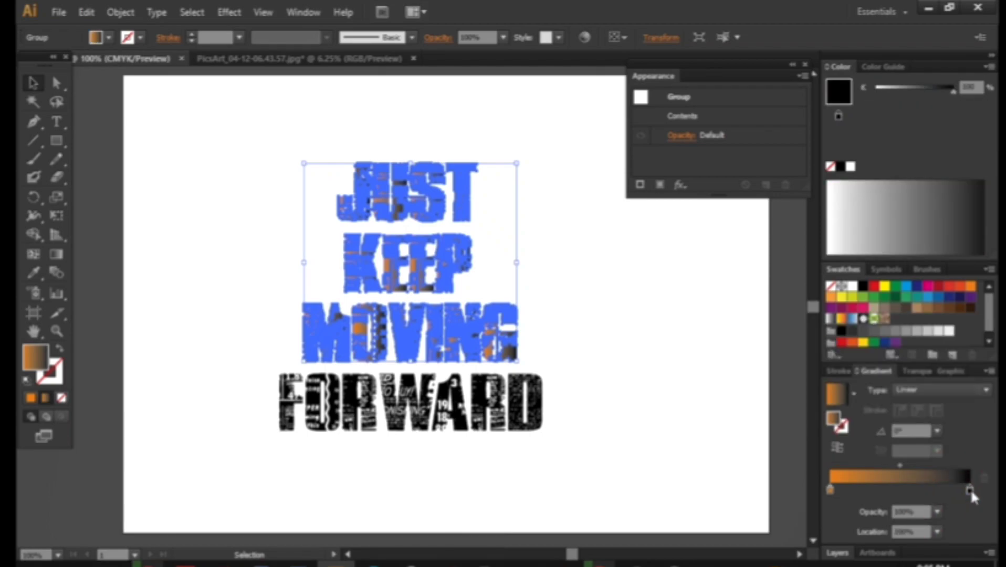
double_click(970, 489)
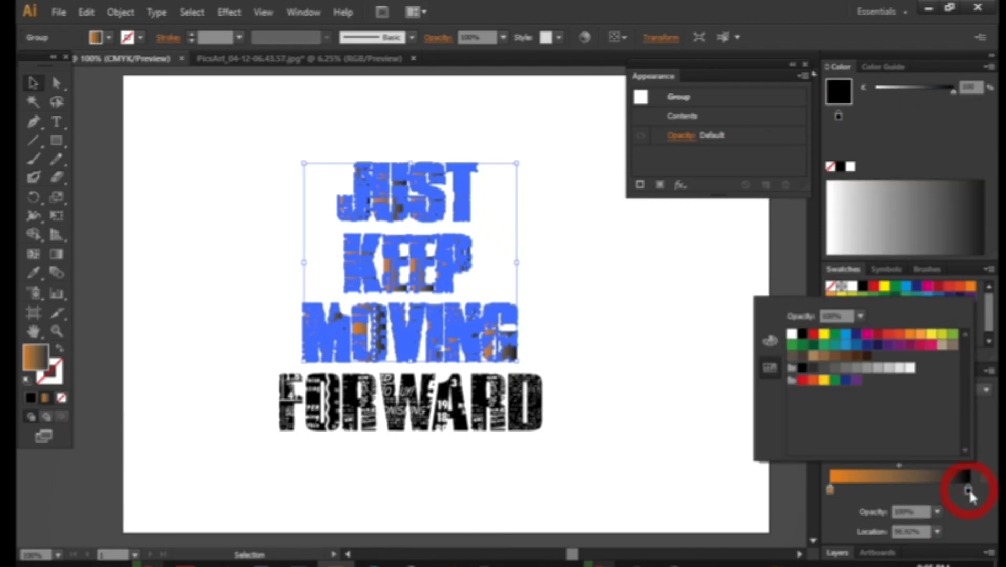
left_click(909, 339)
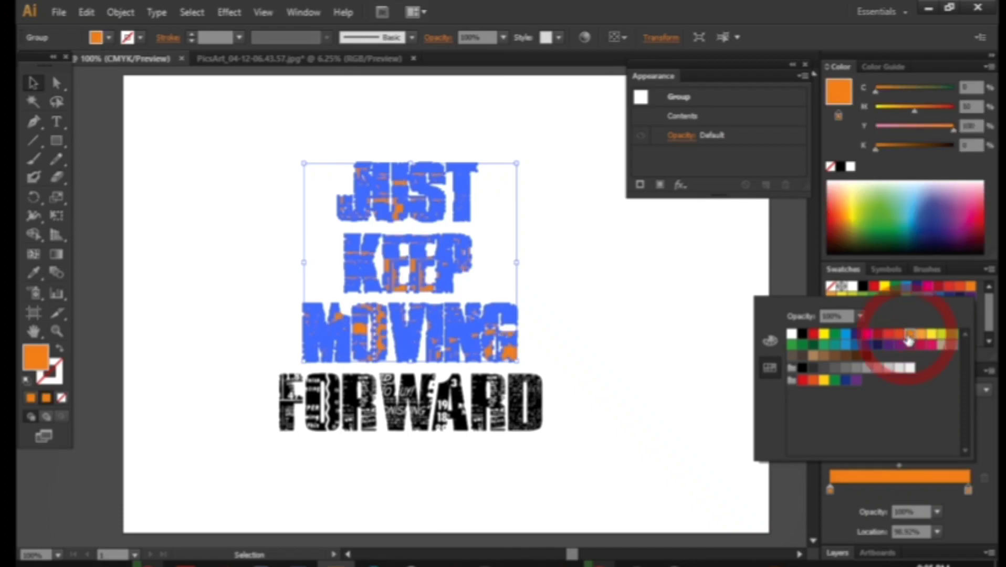
left_click(895, 149)
left_click_drag(893, 149, 910, 148)
left_click(258, 369)
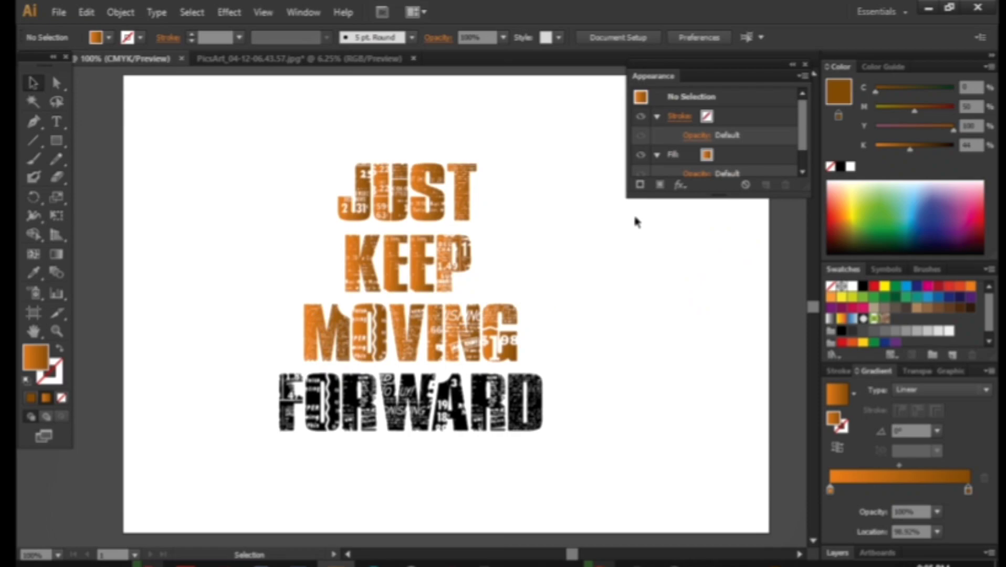
Redraw the gradient direction across the orange word group, running diagonally down to the left from KEEP to MOVING.
left_click(330, 326)
left_click(52, 256)
left_click_drag(394, 295, 348, 351)
left_click(37, 85)
left_click(177, 219)
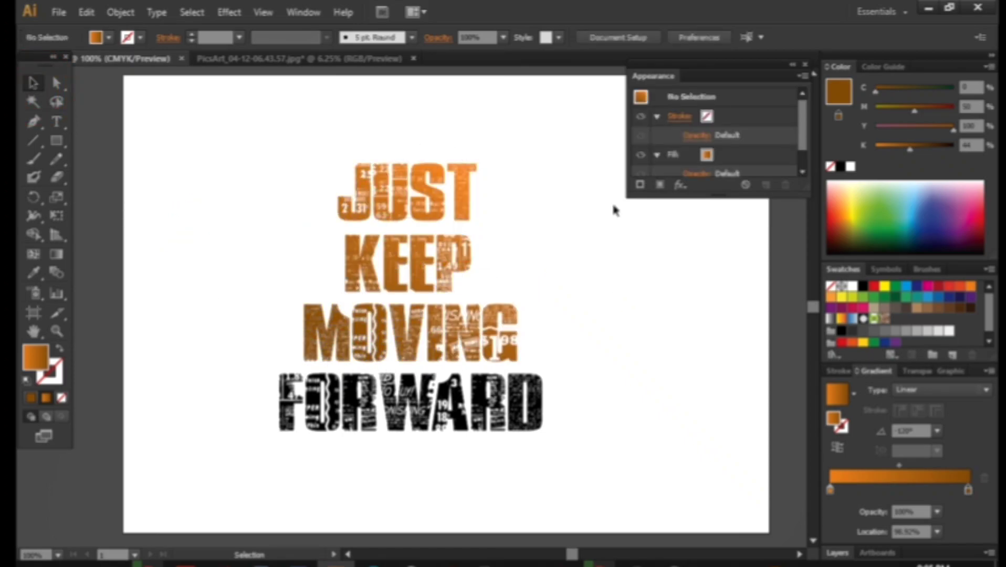
Apply the linear gradient to FORWARD and change its starting colour to pure red.
left_click(386, 417)
left_click(829, 490)
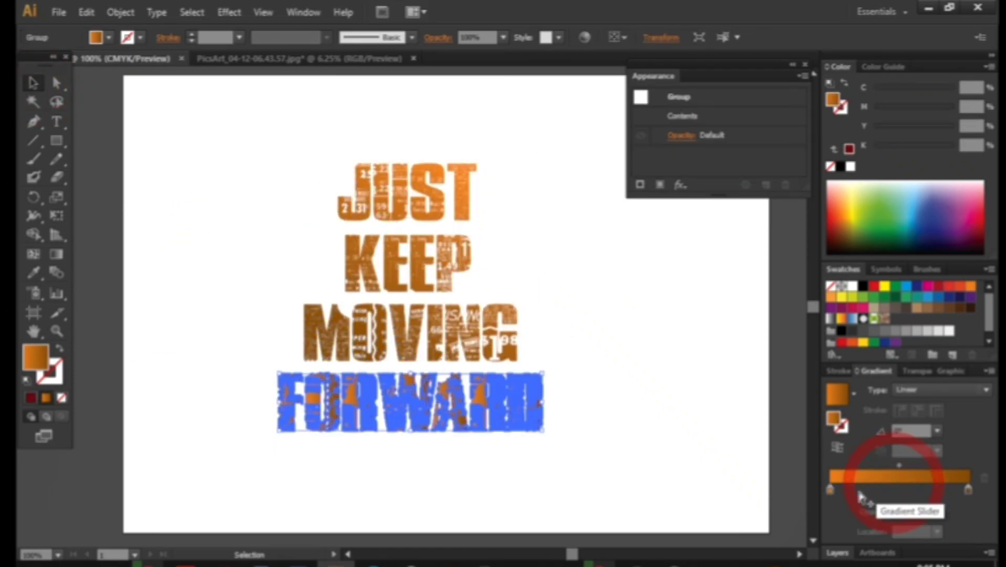
double_click(830, 490)
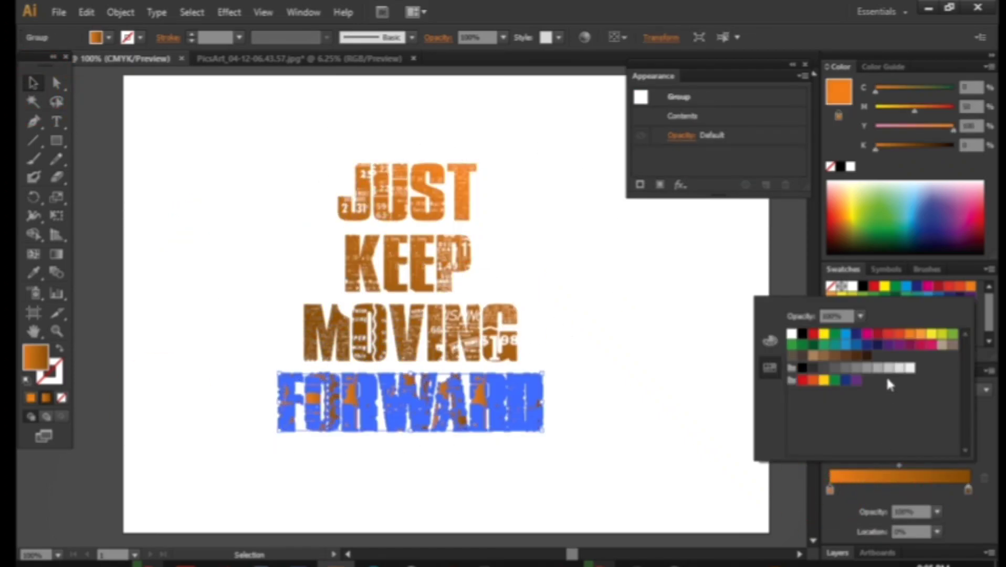
left_click(813, 336)
left_click(629, 356)
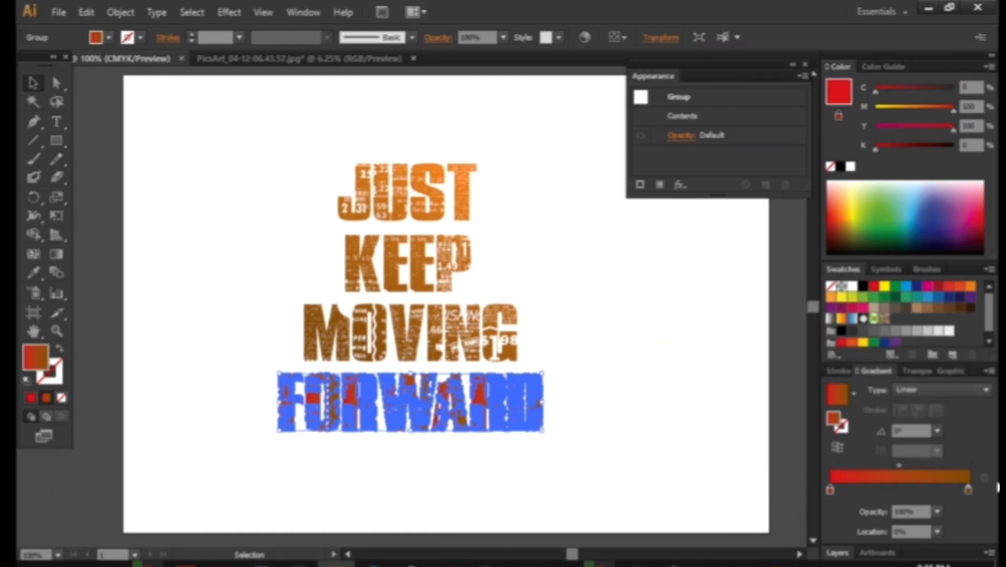
Set the end colour of FORWARD's gradient to a deep red darkened to 44% black.
double_click(969, 488)
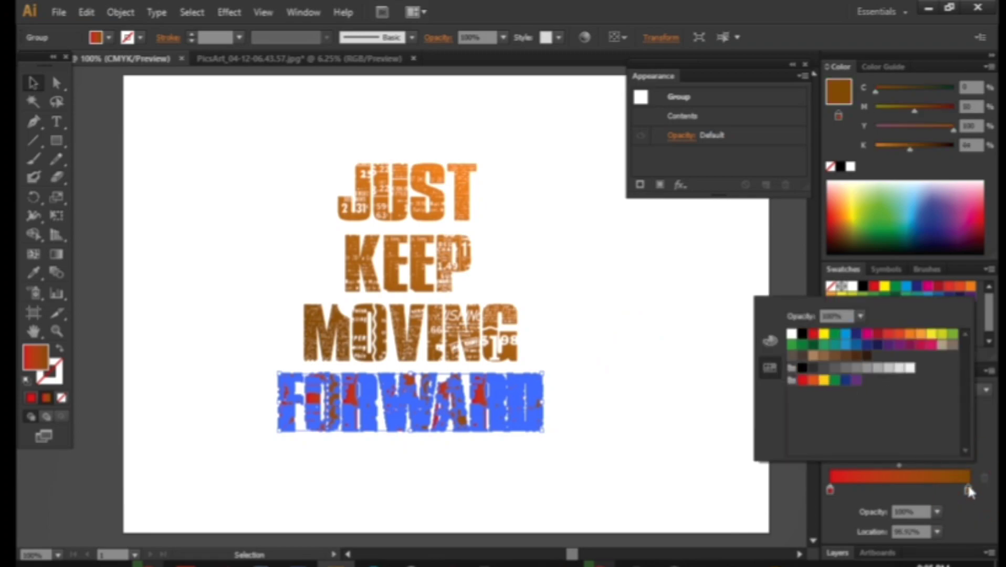
left_click(877, 334)
left_click(911, 167)
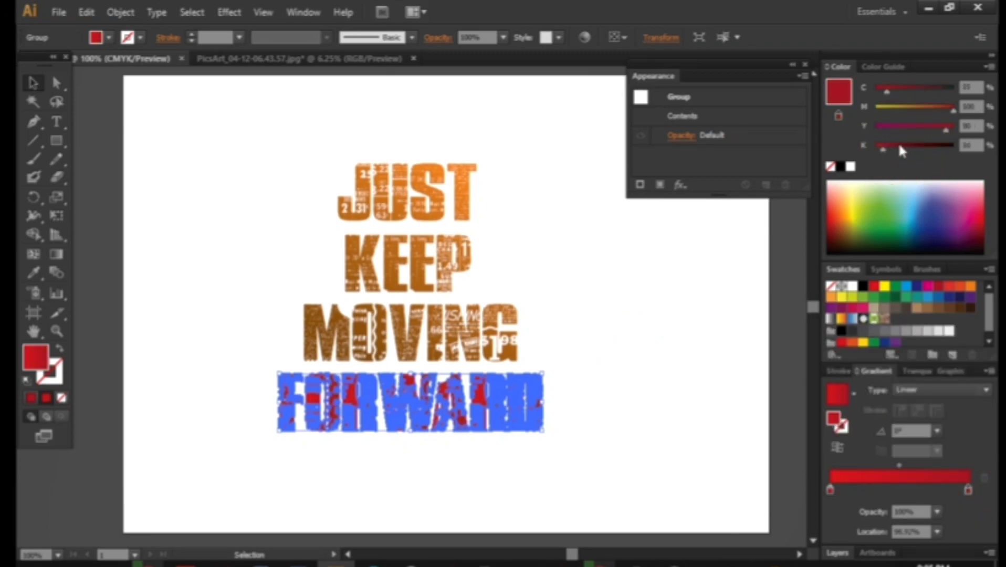
left_click(910, 148)
left_click(754, 320)
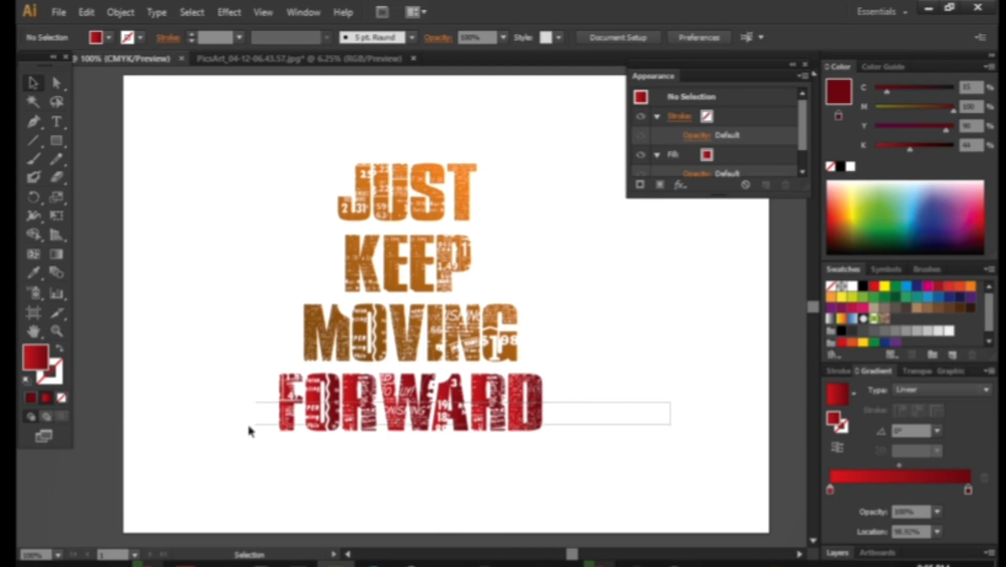
Redraw the gradient direction on FORWARD so that it runs from bright red on the right to dark red on the left.
left_click_drag(252, 425, 252, 427)
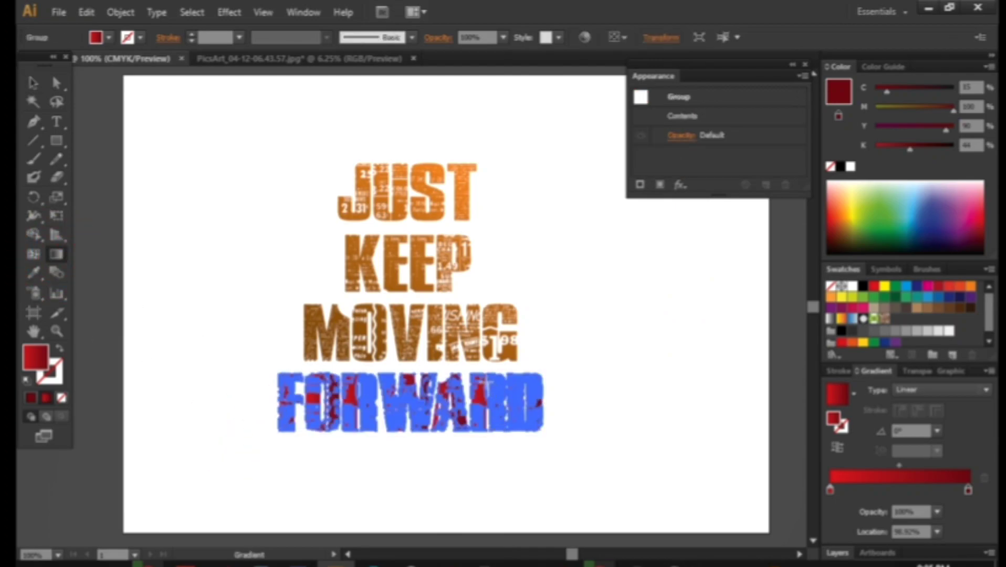
left_click_drag(451, 425, 451, 424)
left_click(34, 84)
left_click(140, 216)
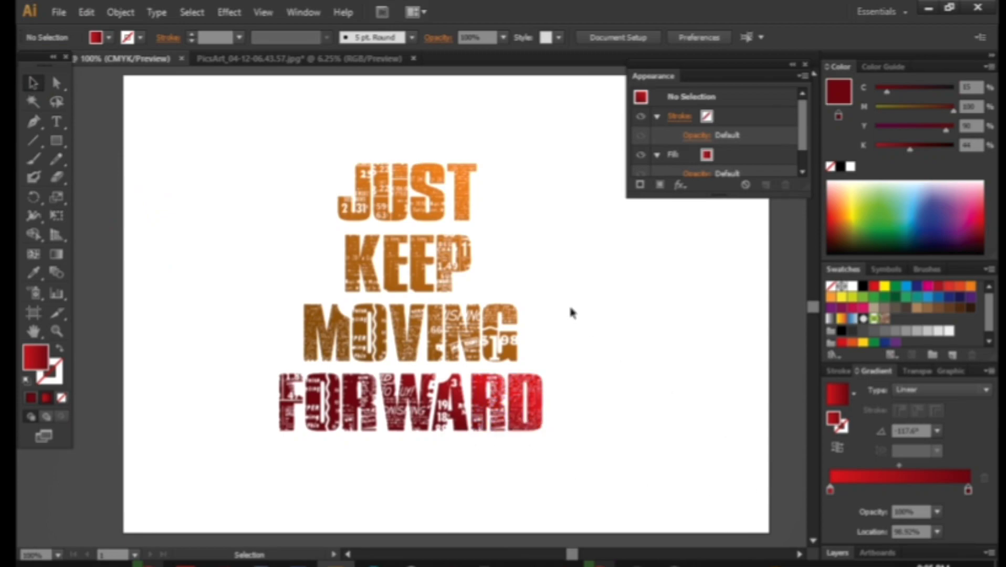
Draw a rectangle enclosing all four words and swap its fill and stroke to leave only a red outline.
left_click_drag(57, 140, 115, 140)
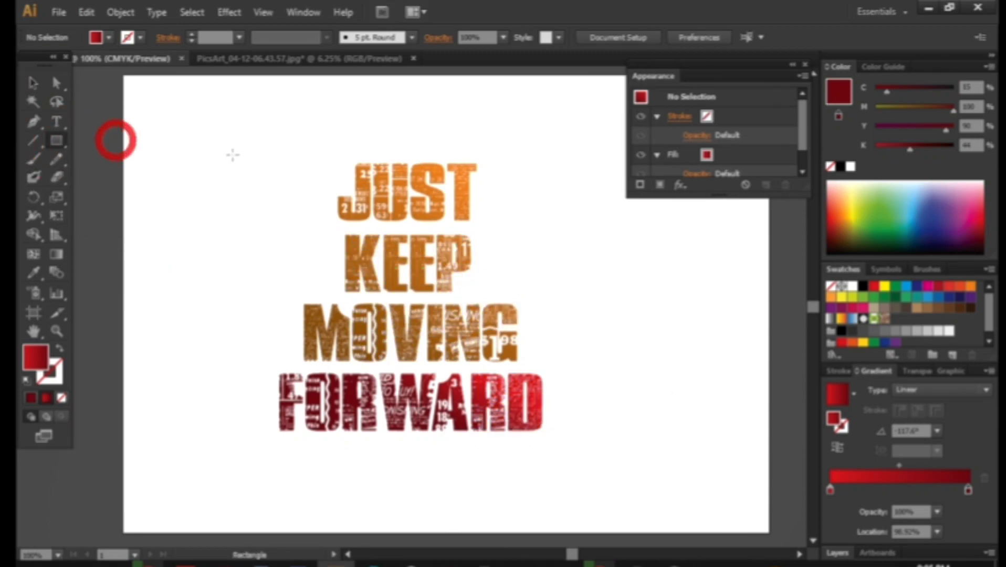
left_click_drag(258, 137, 552, 447)
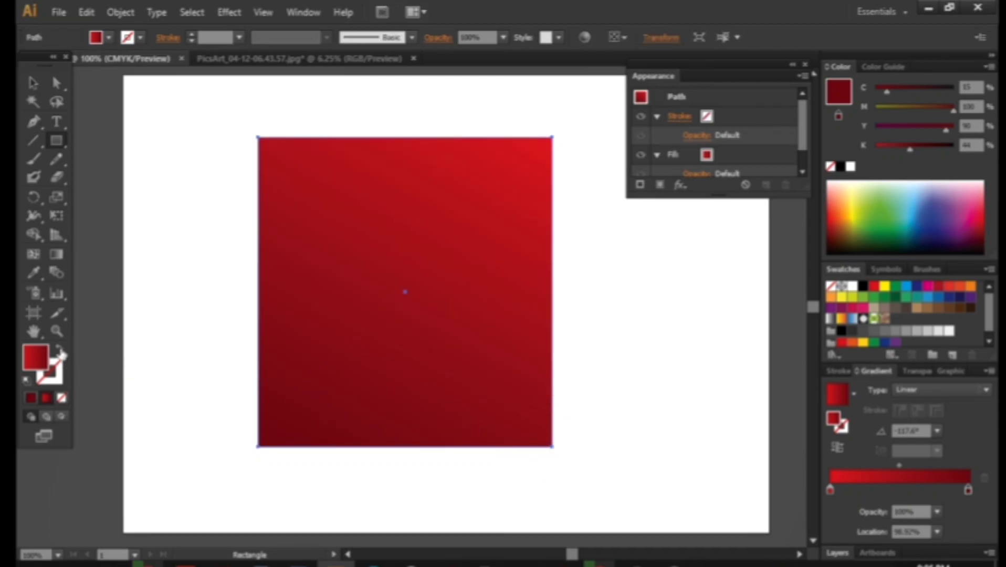
left_click(61, 355)
left_click(33, 83)
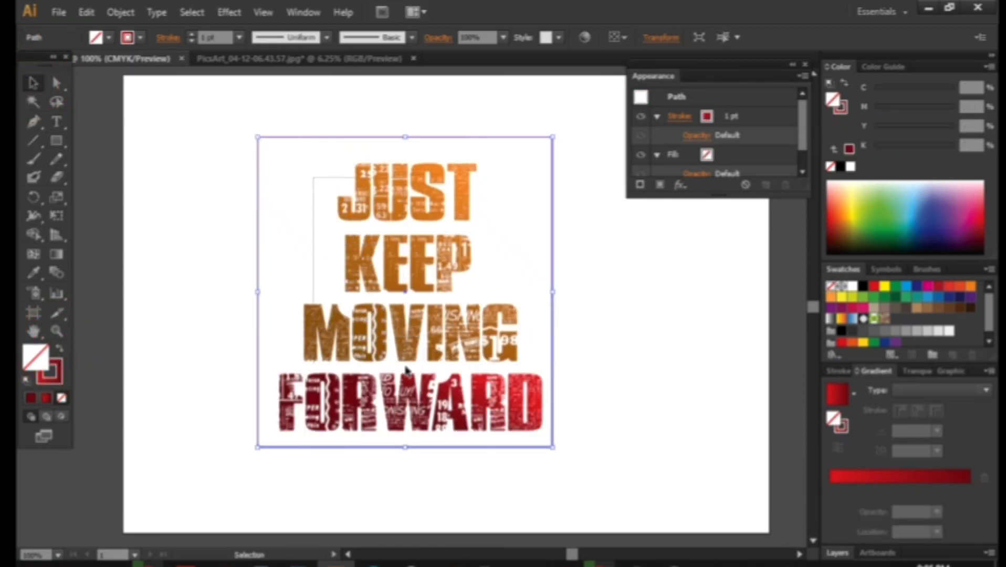
Enlarge the group JUST KEEP MOVING about its centre and shift it slightly up and left above FORWARD.
left_click_drag(450, 413, 503, 278)
left_click_drag(409, 245, 415, 246)
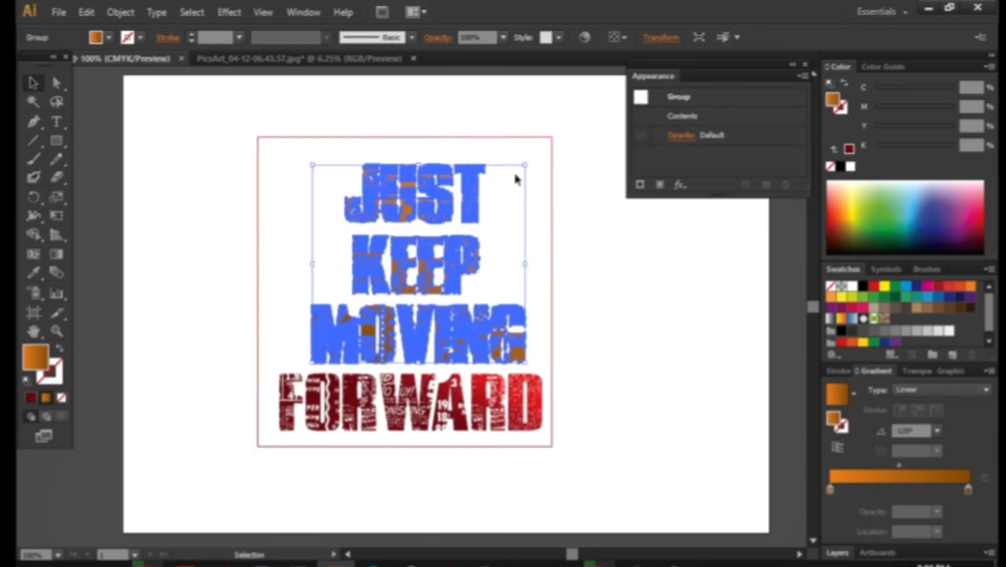
left_click_drag(521, 164, 551, 151)
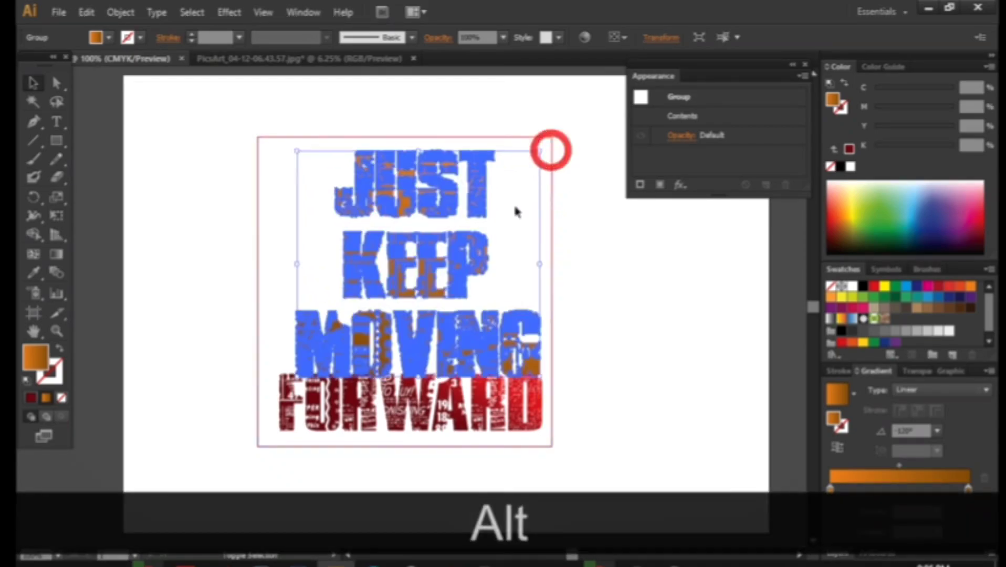
left_click_drag(447, 296, 444, 302)
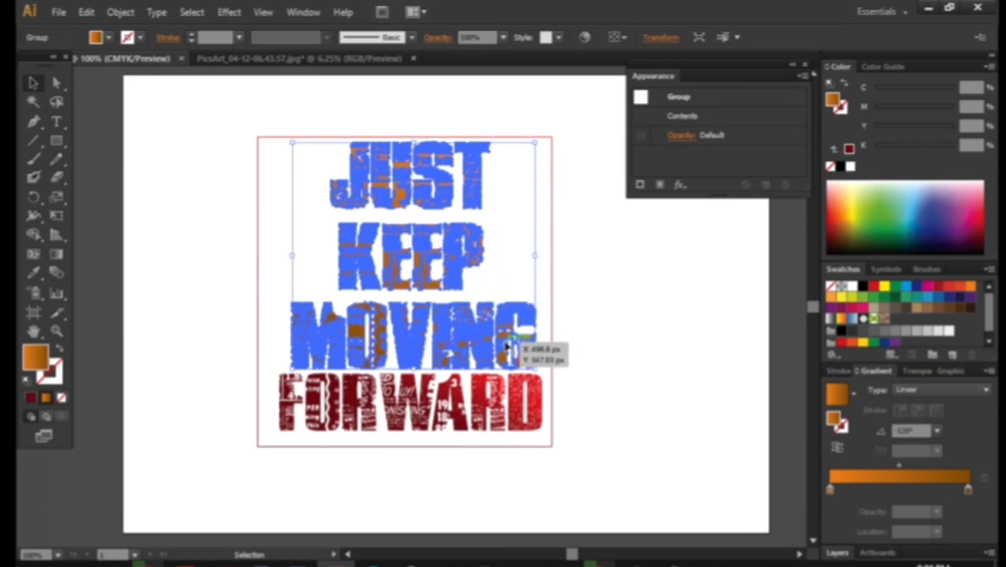
key("Left")
key("Left")
key("Left")
key("Left")
left_click(620, 319)
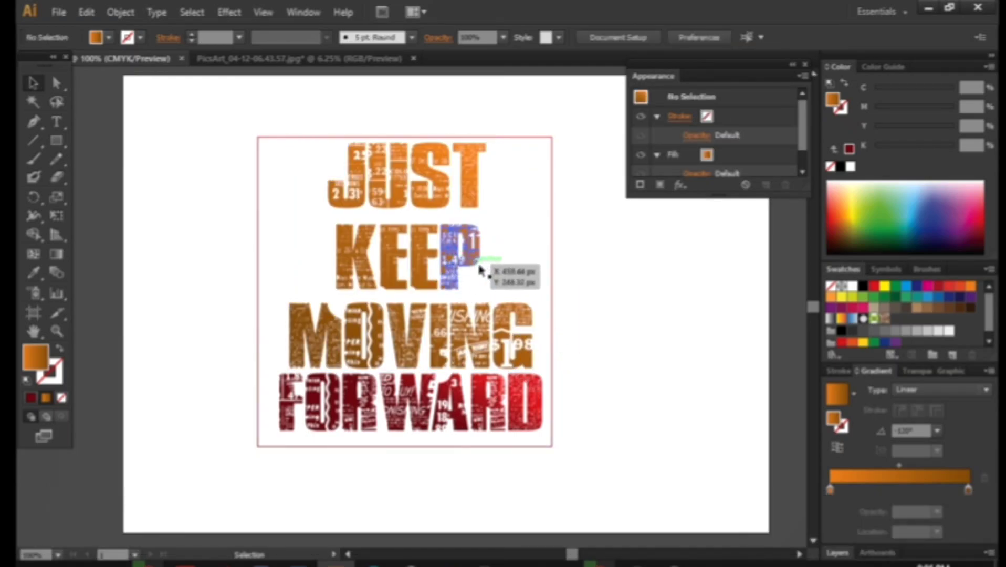
Ungroup the words JUST, KEEP and MOVING so that they can be edited separately.
left_click(475, 271)
right_click(392, 248)
left_click(469, 342)
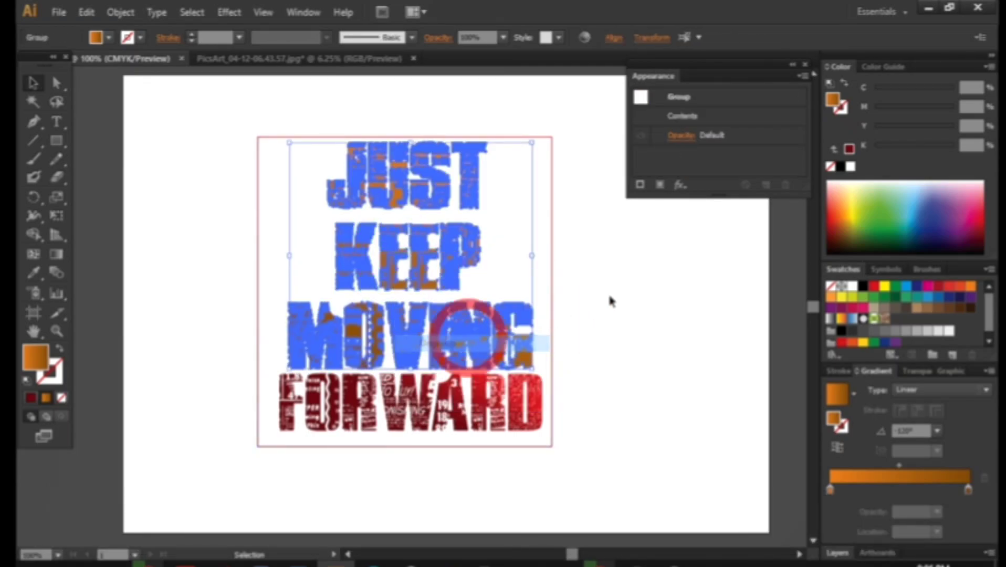
left_click(602, 304)
Widen JUST and KEEP about their centre and move them slightly down towards MOVING.
left_click(421, 249)
key("alt")
left_click_drag(486, 226, 510, 224)
left_click_drag(466, 263, 463, 270)
left_click(676, 306)
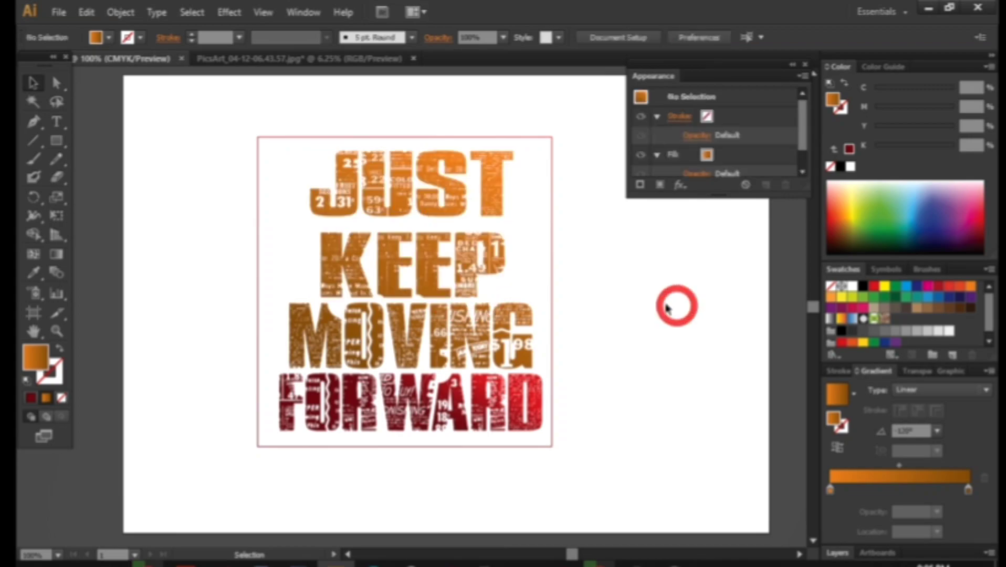
Narrow MOVING slightly about its centre so that it lines up better with the words above.
left_click(446, 356)
key("alt")
left_click_drag(532, 335, 524, 332)
left_click(612, 335)
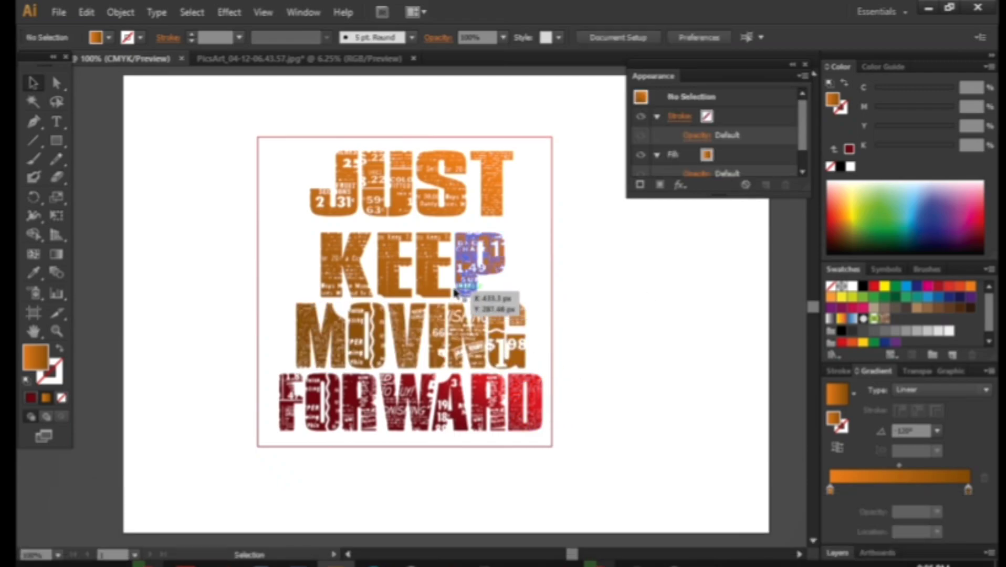
Widen FORWARD about its centre so that it nearly fills the width of the frame.
left_click(446, 407)
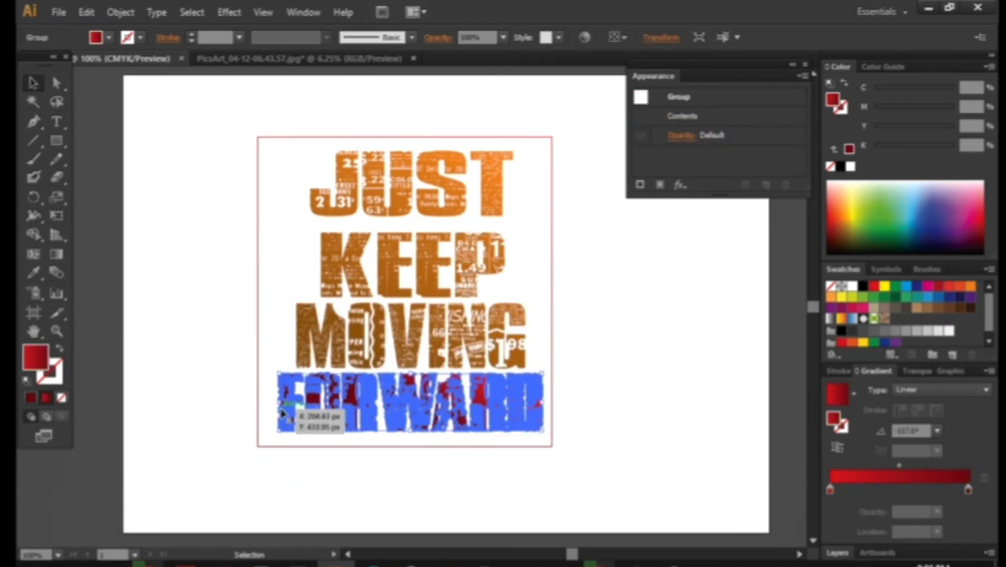
key("alt")
left_click_drag(279, 402, 265, 401)
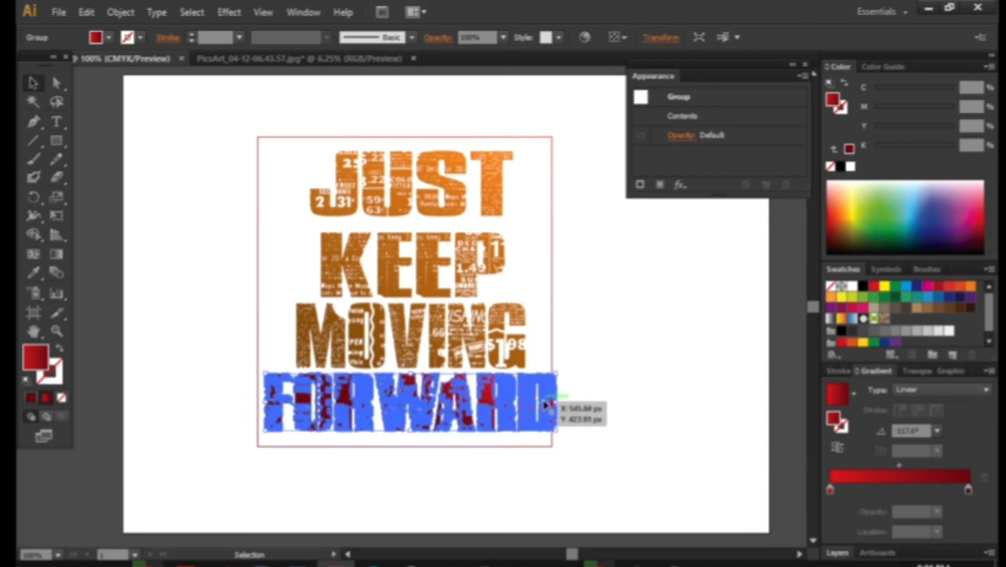
left_click_drag(557, 403, 548, 402)
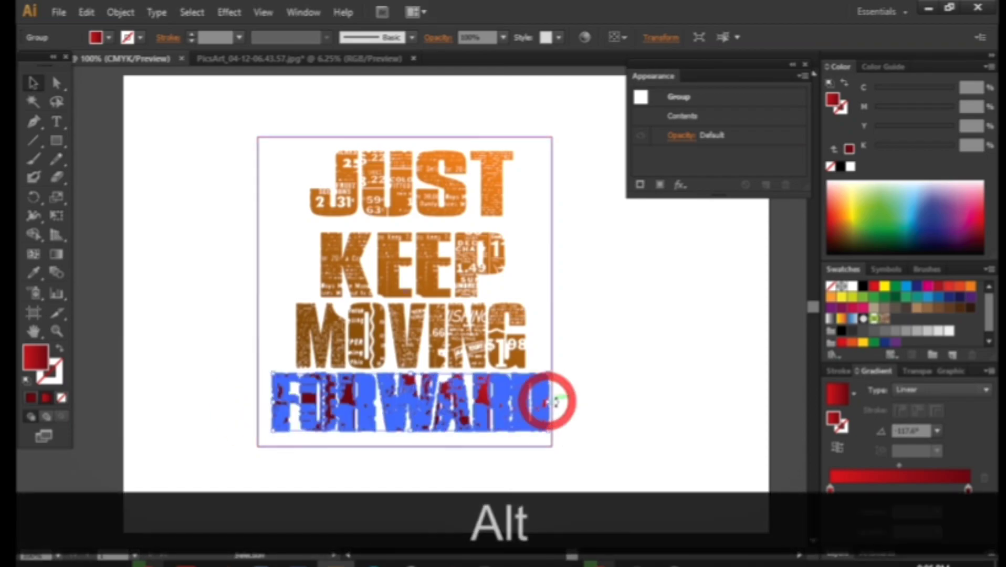
left_click(616, 401)
Nudge FORWARD a few steps left to adjust its horizontal position inside the frame.
left_click(520, 420)
key("Left")
key("Left")
key("Left")
key("Left")
key("Left")
key("Left")
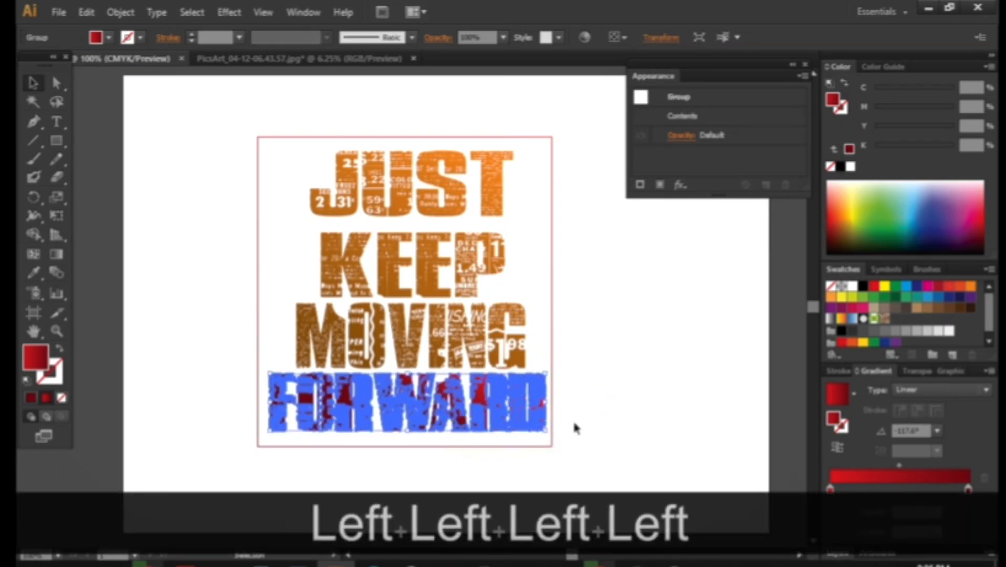
left_click(617, 382)
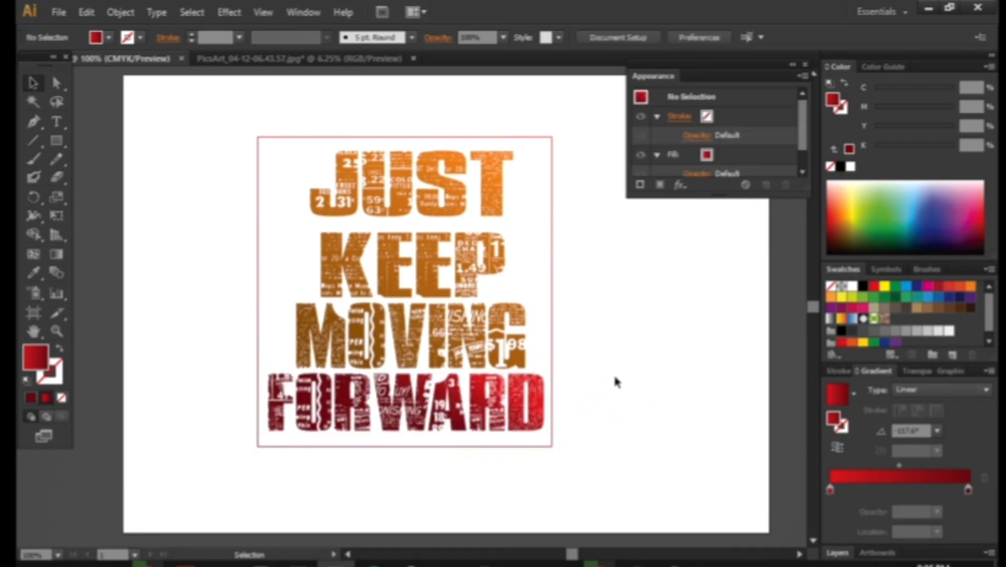
left_click(526, 423)
key("Right")
left_click(673, 343)
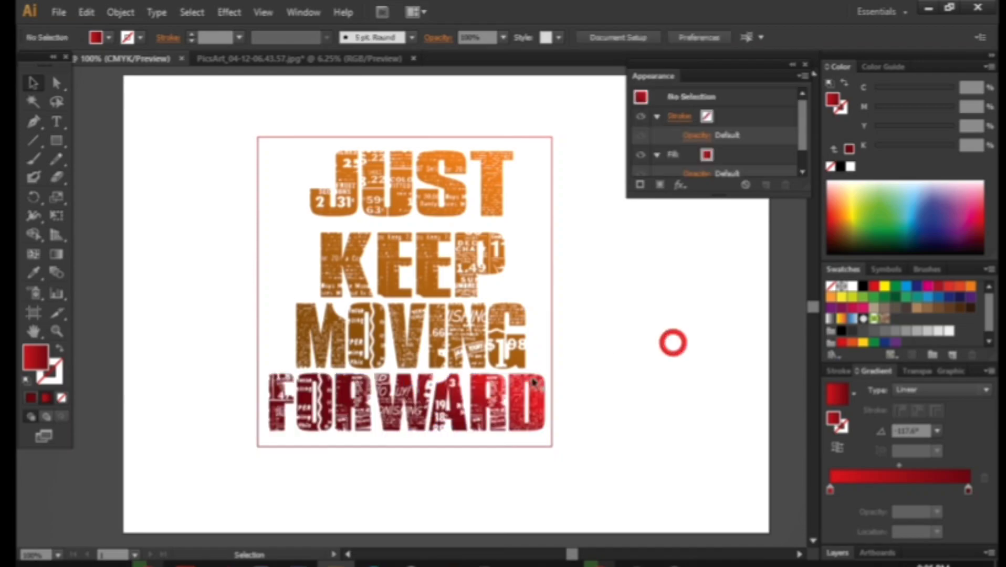
Extend the frame's lower edge downward and move FORWARD down, leaving a gap below MOVING.
left_click(460, 451)
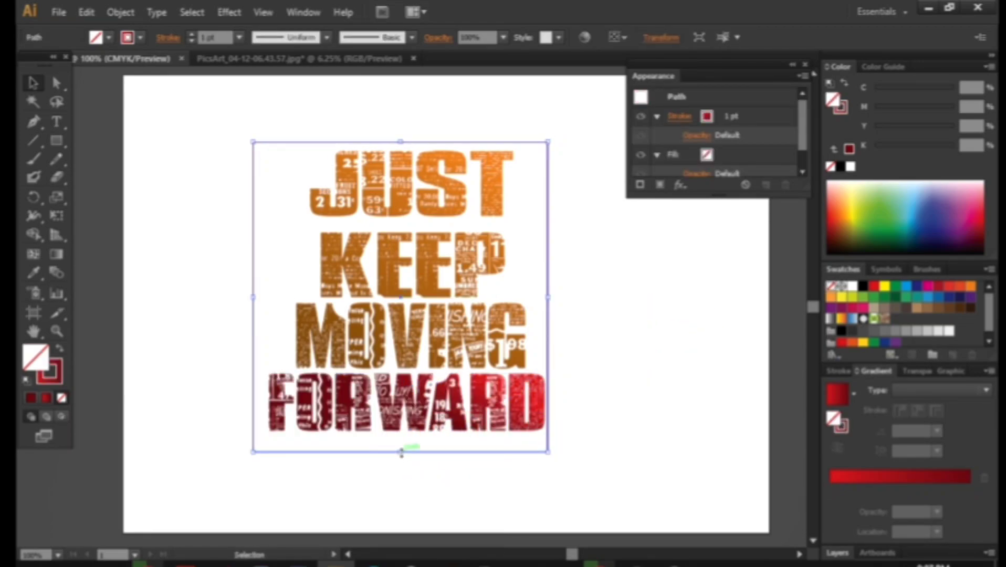
key("ctrl+z")
mouse_move(405, 446)
left_mouse_down()
mouse_move(405, 459)
mouse_move(407, 421)
mouse_move(404, 434)
left_mouse_up()
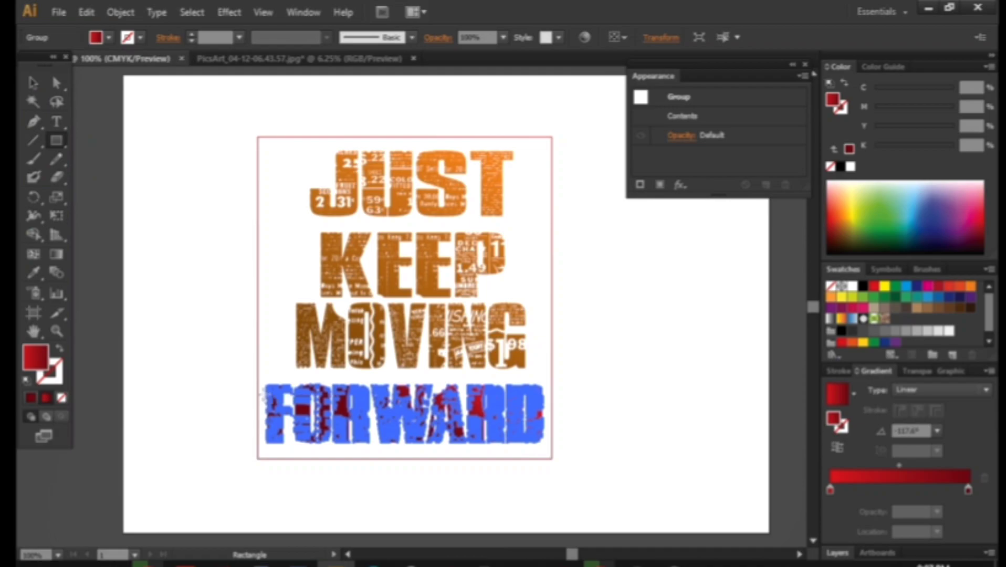
Draw a rectangle across the lower part of the frame behind FORWARD and fill it with light orange.
left_click_drag(259, 378, 552, 459)
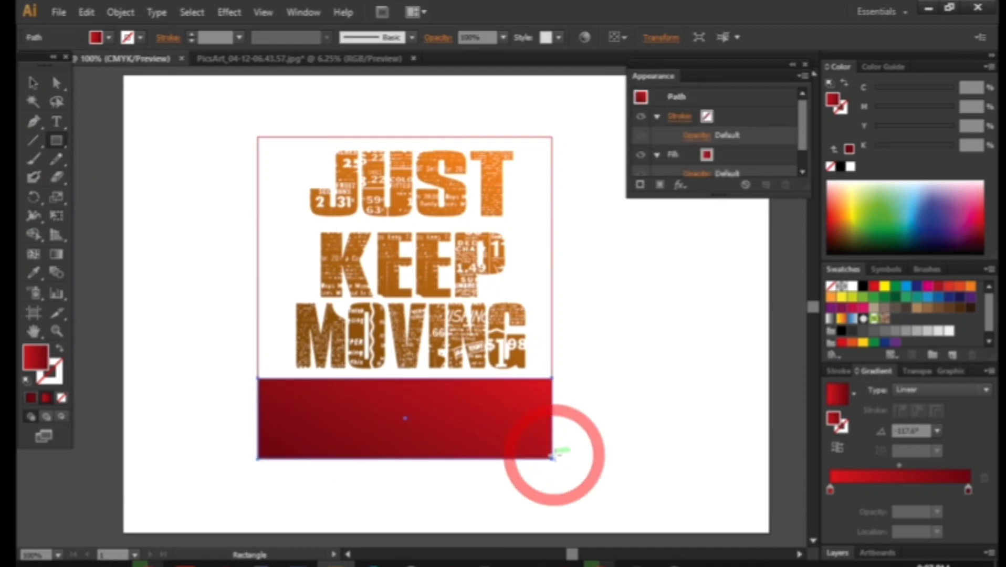
key("v")
key("ctrl+shift+bracketleft")
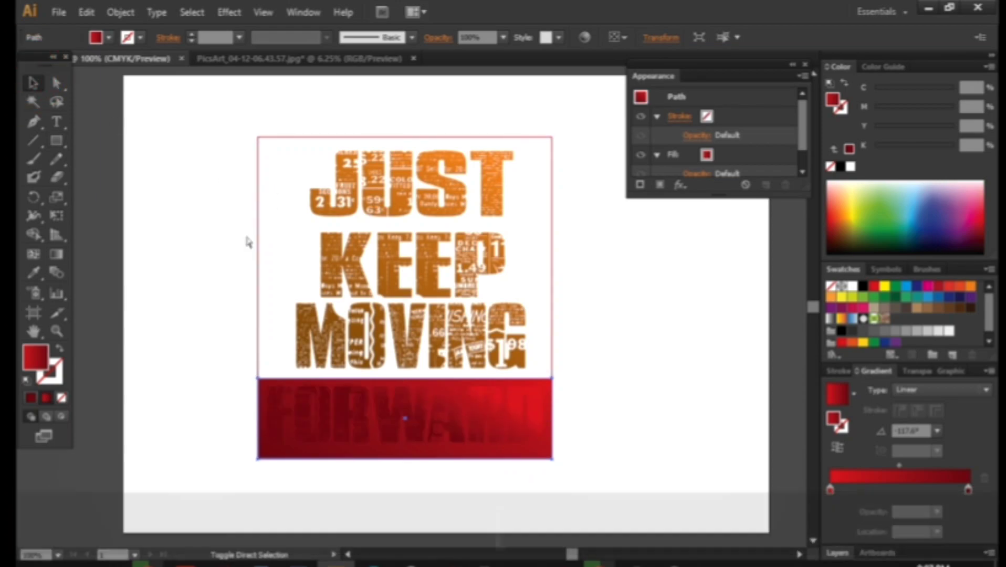
left_click(831, 302)
left_click(830, 297)
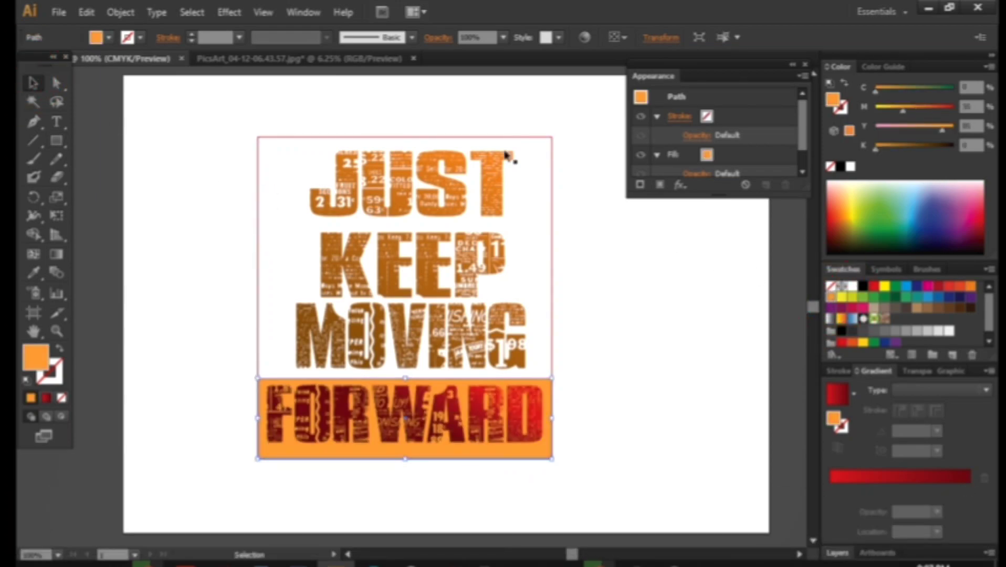
Reduce the orange rectangle's opacity to 60%.
left_click(499, 45)
left_click(503, 37)
left_click(510, 104)
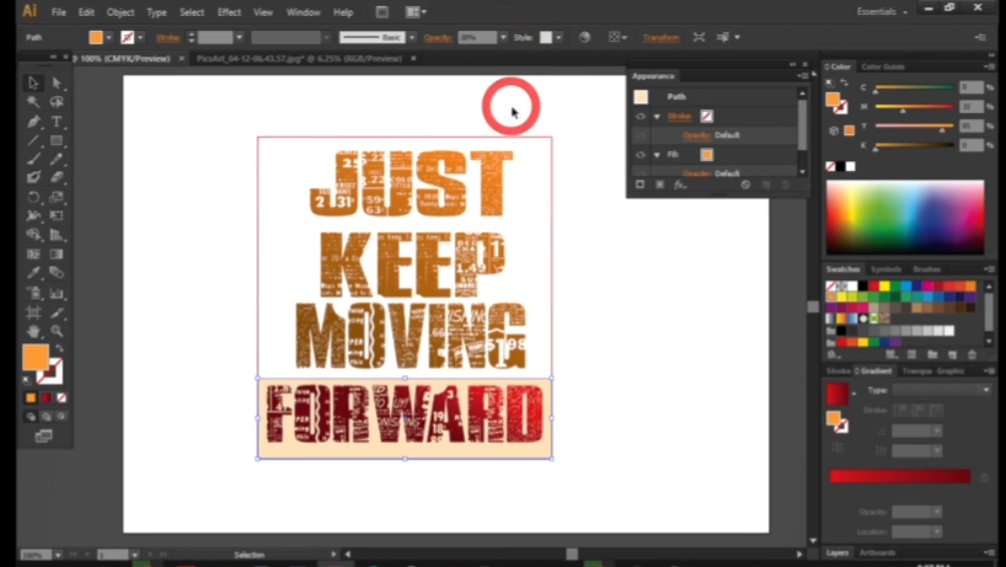
left_click(503, 38)
left_click(523, 155)
left_click(573, 246)
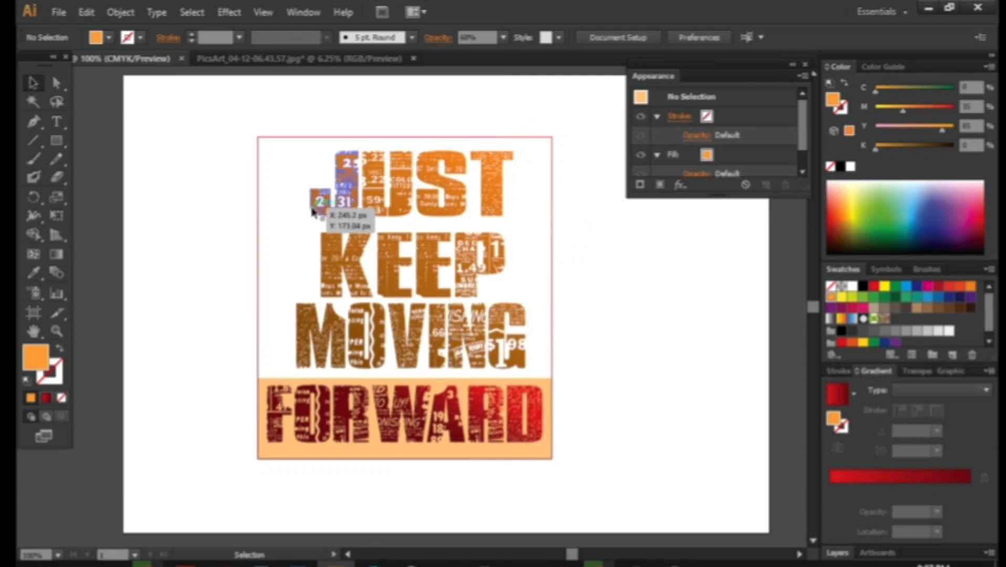
Select JUST, KEEP and MOVING together, widen them about their centre and reposition them within the frame.
left_click_drag(297, 183, 539, 376)
left_click(386, 212)
left_click(395, 288, "shift")
left_click(407, 334, "shift")
left_click_drag(527, 261, 545, 270)
left_click_drag(486, 289, 482, 289)
left_click(628, 300)
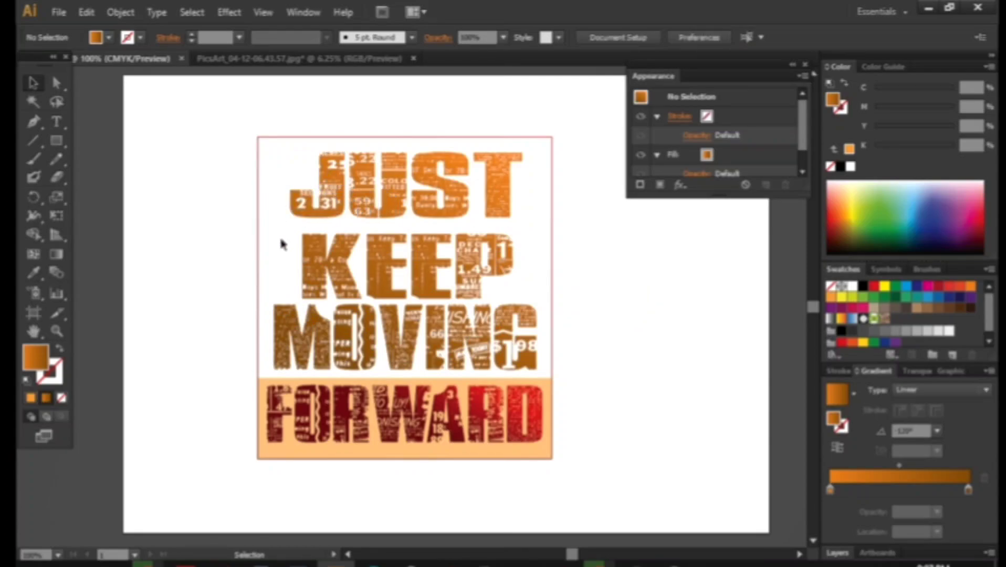
Narrow the whole artwork, including frame and words, about its centre.
left_click_drag(206, 135, 583, 441)
left_click_drag(552, 298, 524, 302)
left_click(621, 341)
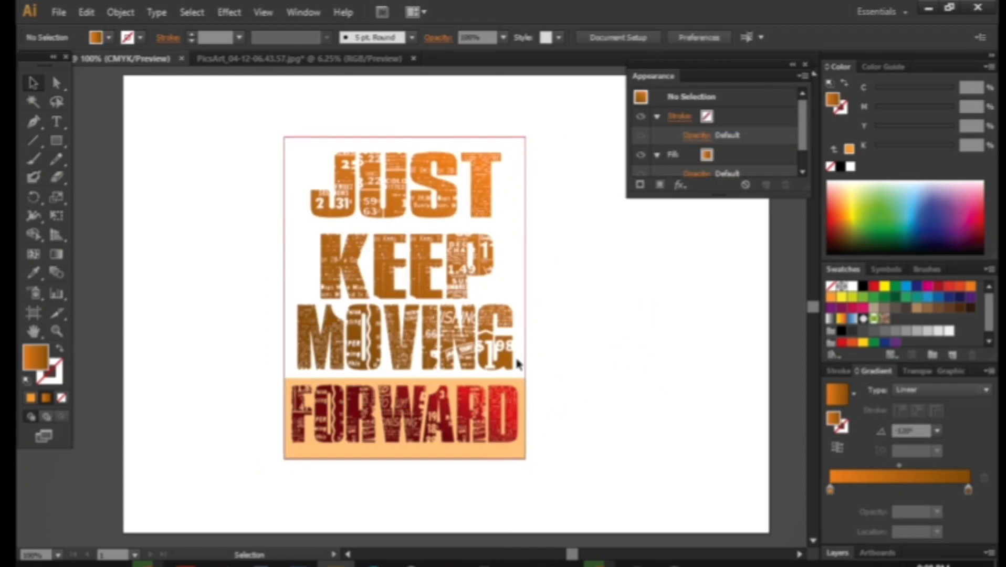
Set the outer frame's stroke weight to 1 pt and its stroke colour to white.
left_click(525, 297)
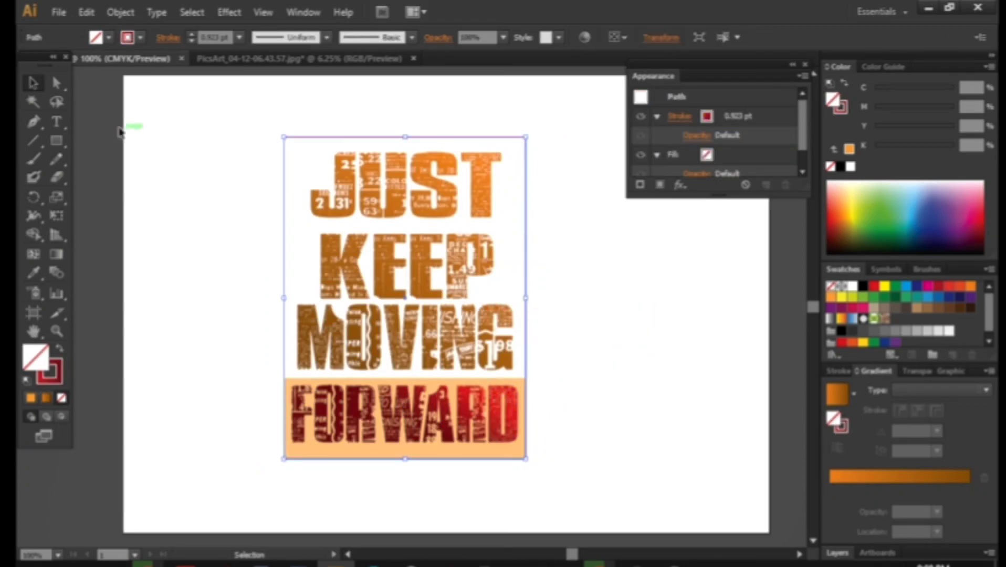
left_click(193, 34)
left_click(193, 34)
left_click(193, 34)
left_click(192, 34)
left_click(193, 35)
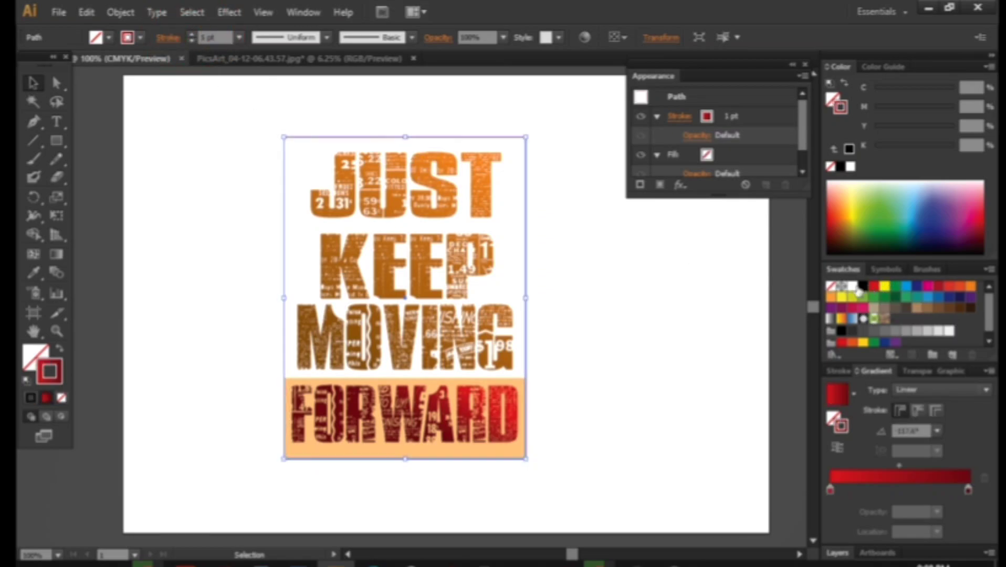
left_click(854, 287)
Apply a Drop Shadow to the frame with Multiply mode, 88% opacity, 3 px X offset, -2 px Y offset and 2 px blur.
left_click(230, 12)
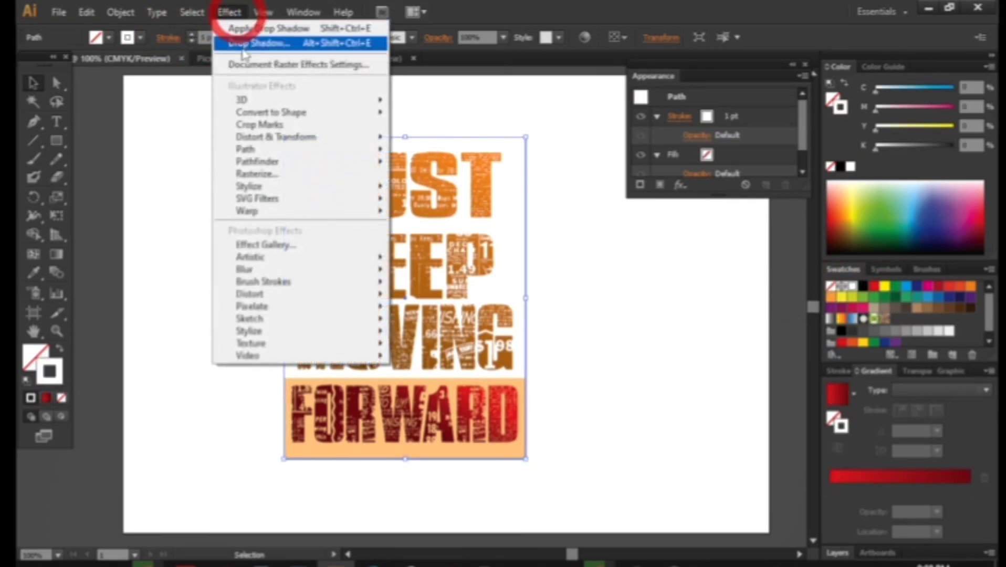
mouse_move(298, 191)
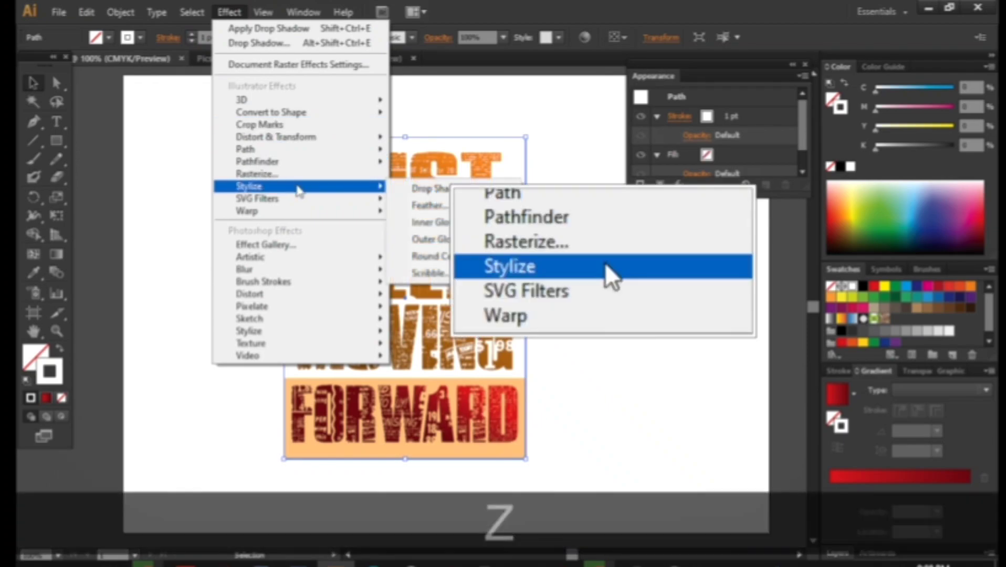
left_click(410, 189)
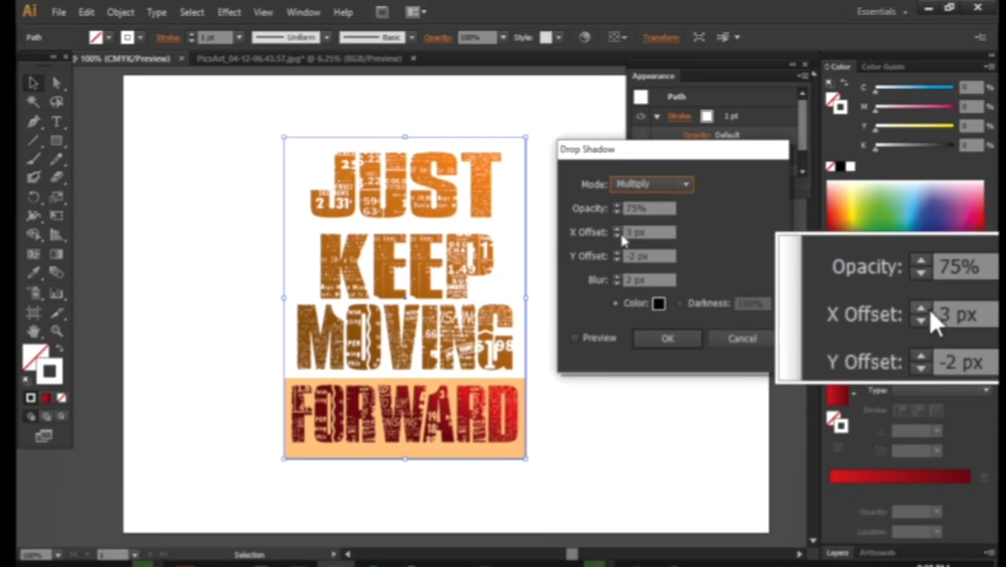
left_click(576, 338)
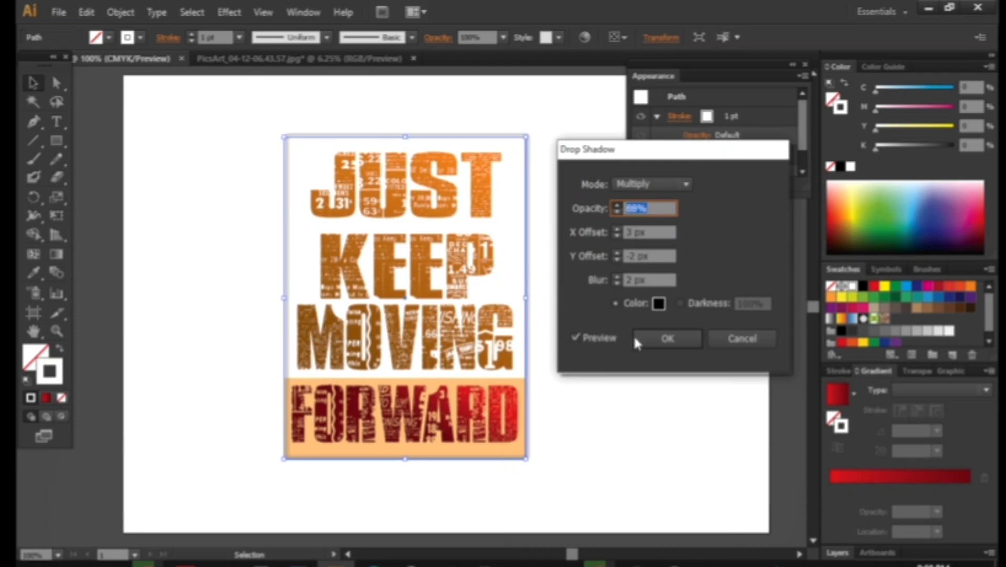
left_click(661, 339)
left_click(669, 349)
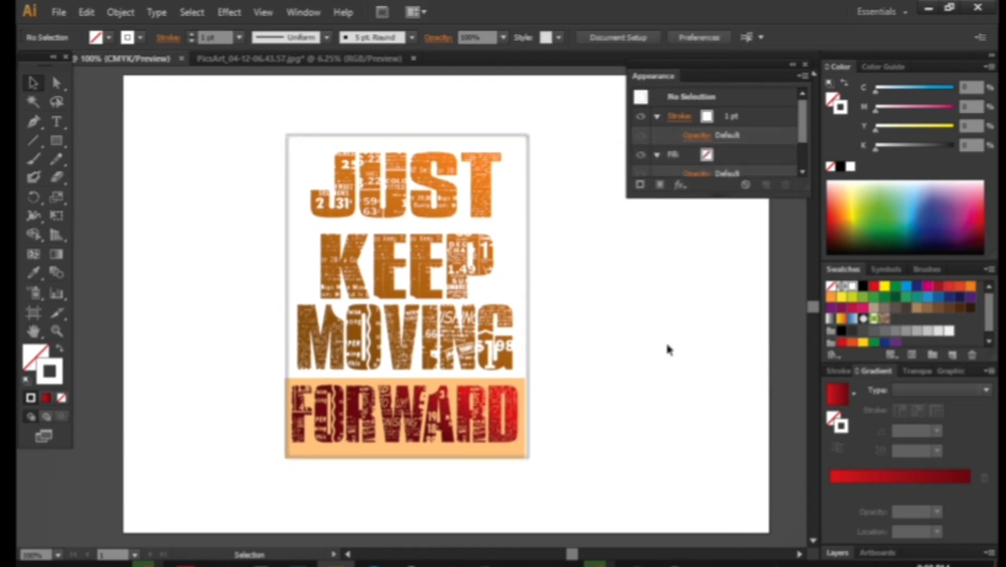
Recolour the frame's stroke with the dark grey swatch of 70% black.
left_click(531, 300)
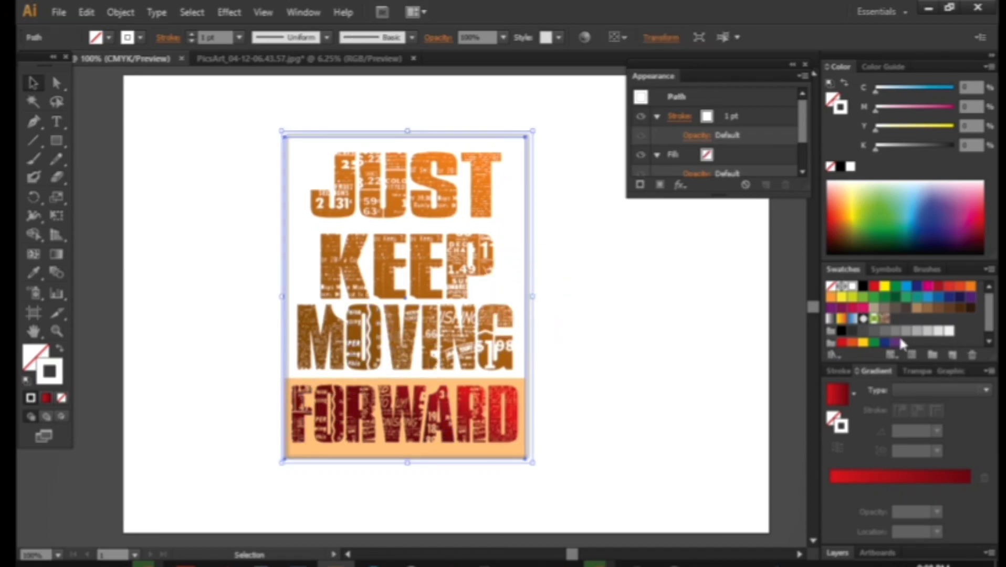
left_click(898, 344)
left_click(670, 299)
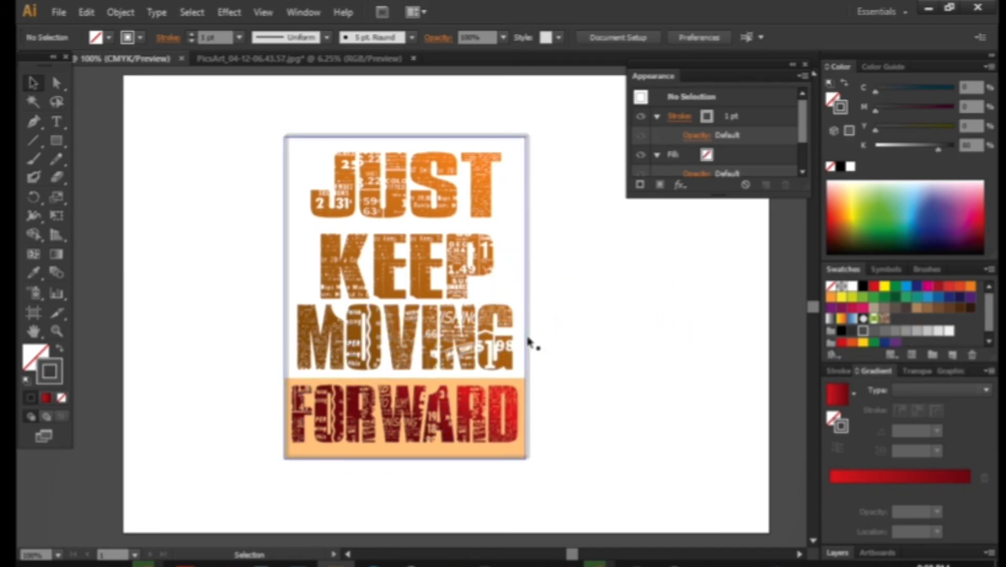
left_click(530, 331)
left_click(873, 331)
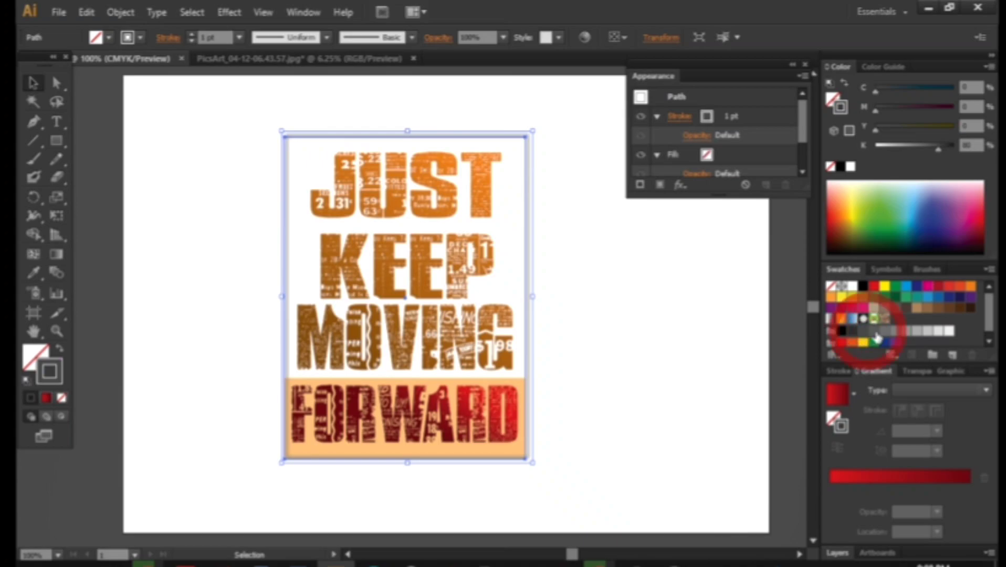
left_click(549, 337)
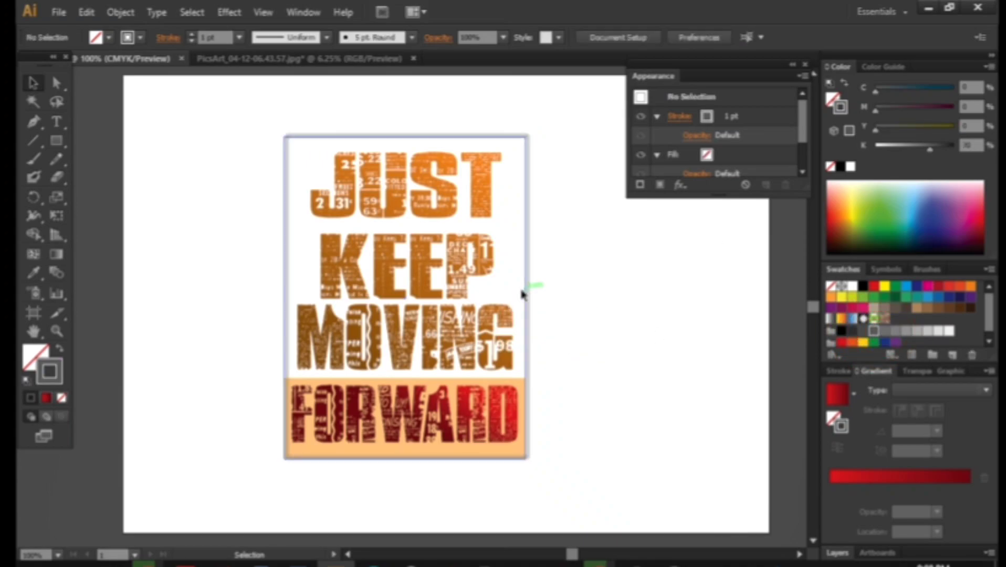
Thicken the frame's stroke to 4 pt and apply the Charcoal - Feather brush to it.
left_click(527, 295)
left_click(191, 35)
left_click(191, 34)
left_click(191, 34)
left_click(411, 38)
left_click(411, 38)
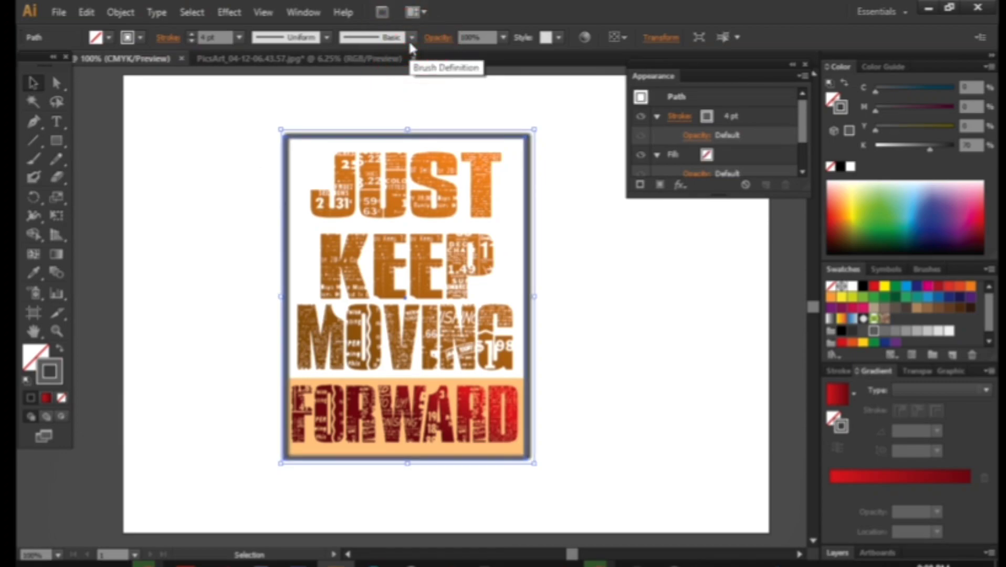
left_click(365, 131)
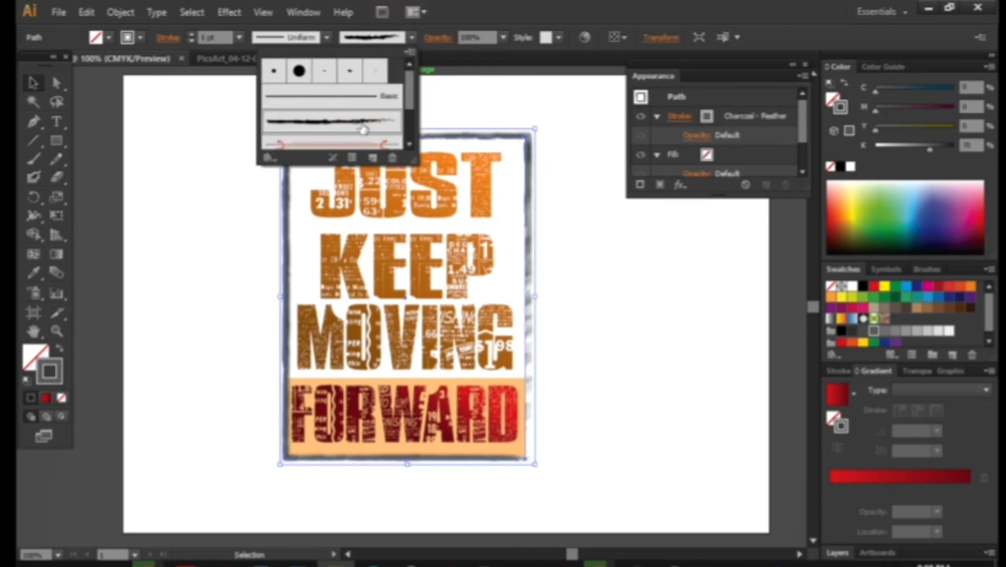
Give the orange band behind FORWARD an orange stroke with the Charcoal - Feather brush.
left_click(644, 308)
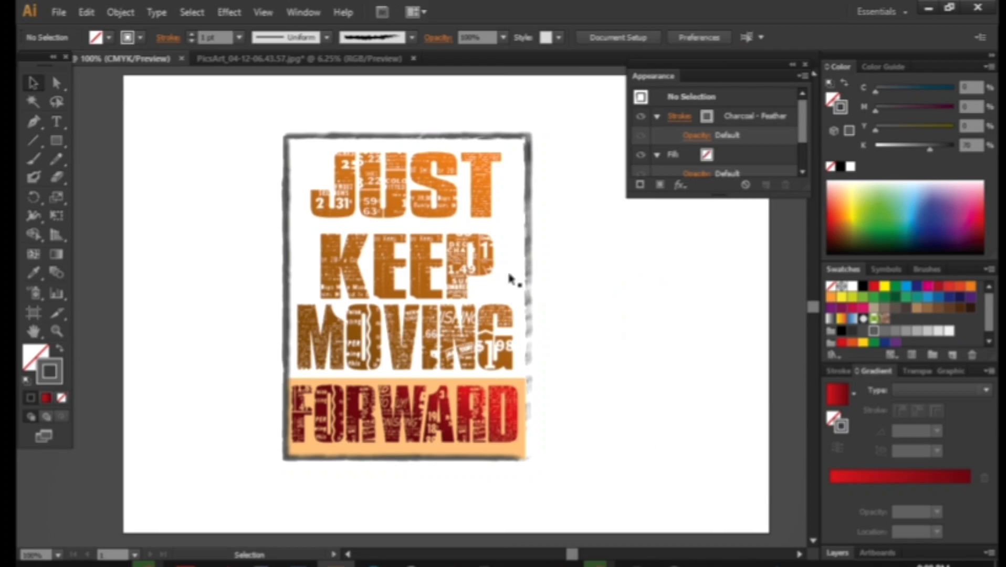
left_click(405, 459)
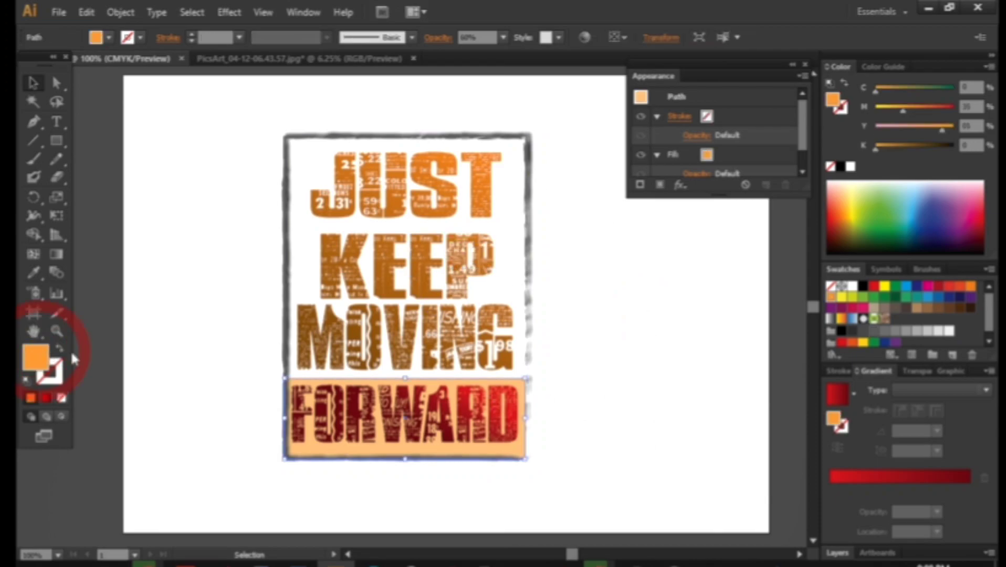
left_click(413, 37)
left_click(373, 122)
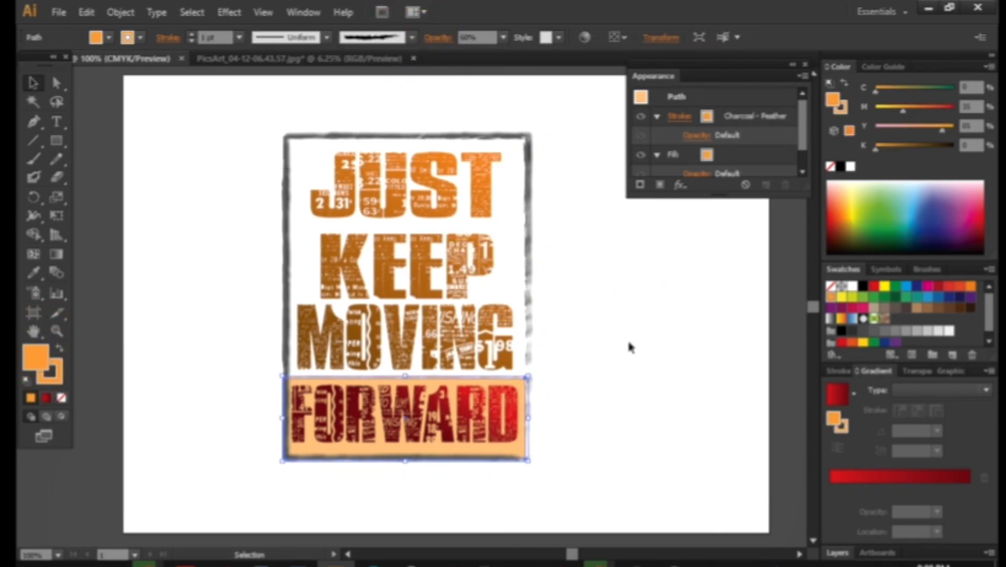
left_click(636, 372)
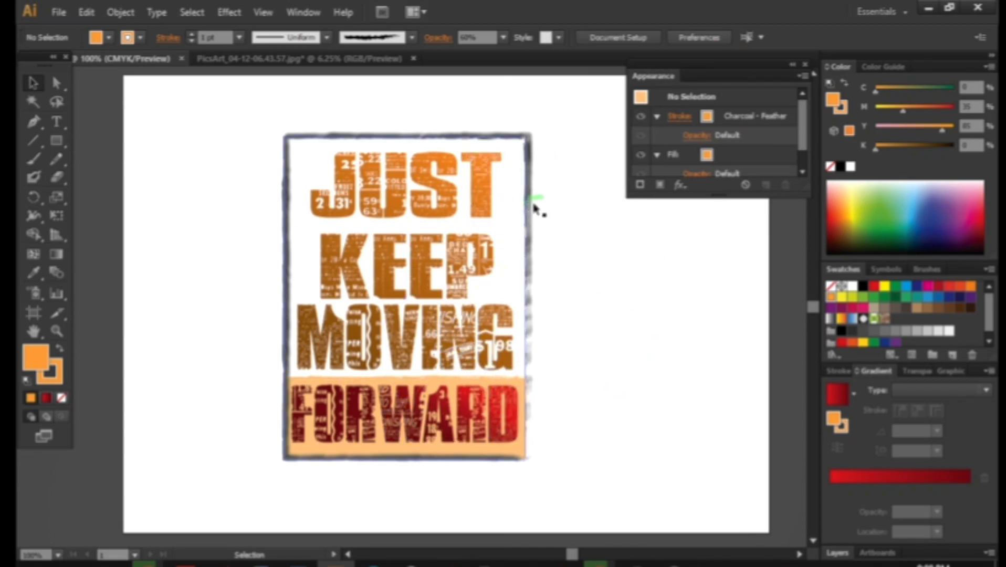
Group the lettering, the orange band and the brushed frame into one object.
left_click_drag(224, 153, 593, 484)
right_click(413, 236)
left_click(463, 314)
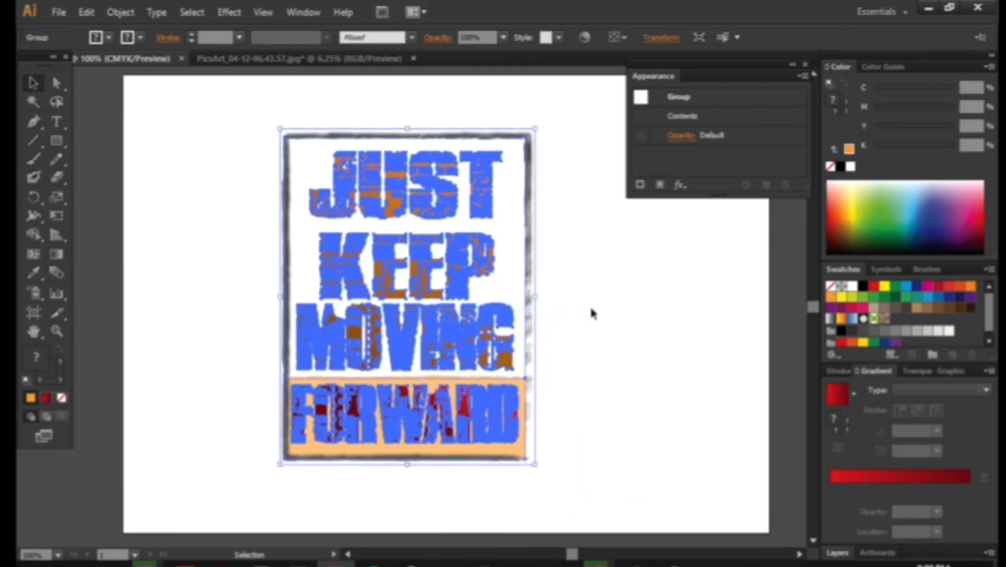
left_click(591, 310)
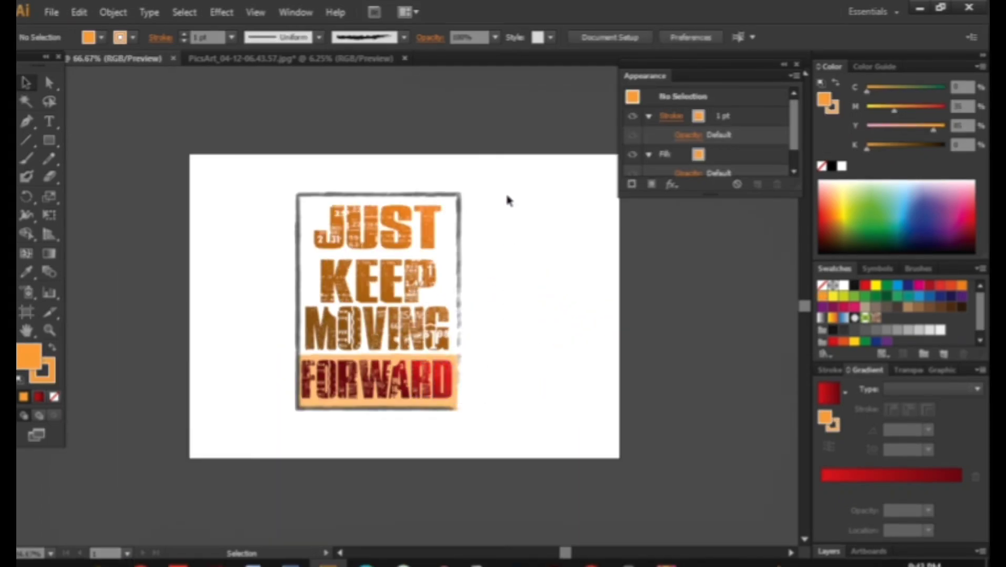
Bring the grouped artwork into the blank Photoshop document as a vector smart object, scaled down slightly and placed near the page's centre.
left_click_drag(506, 192, 231, 439)
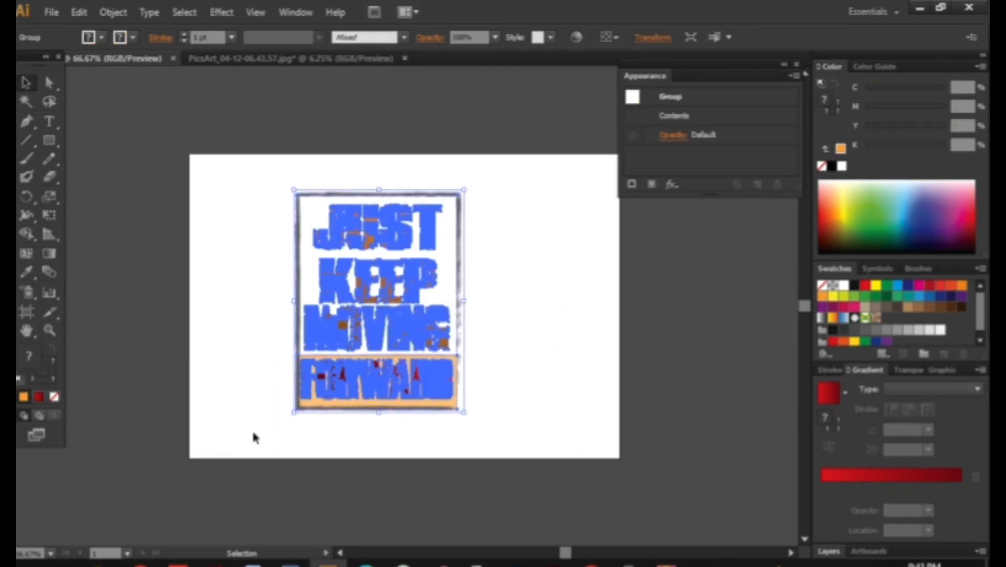
left_click_drag(404, 382, 413, 346)
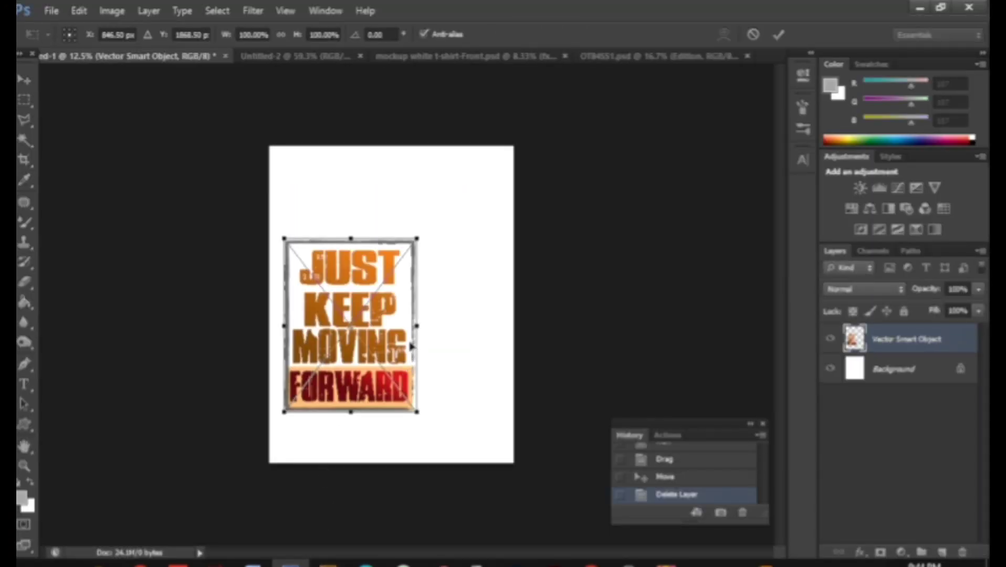
key("Return")
left_click_drag(385, 316, 435, 286)
left_click_drag(463, 210, 456, 226)
key("Return")
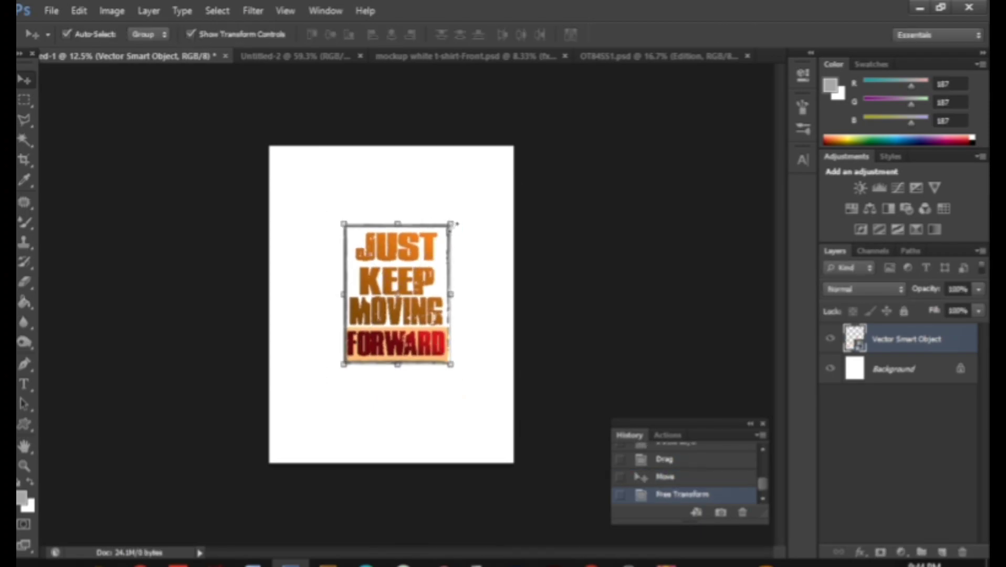
Open the contents of the T-shirt design smart object in the skateboarder mockup file.
left_click(633, 52)
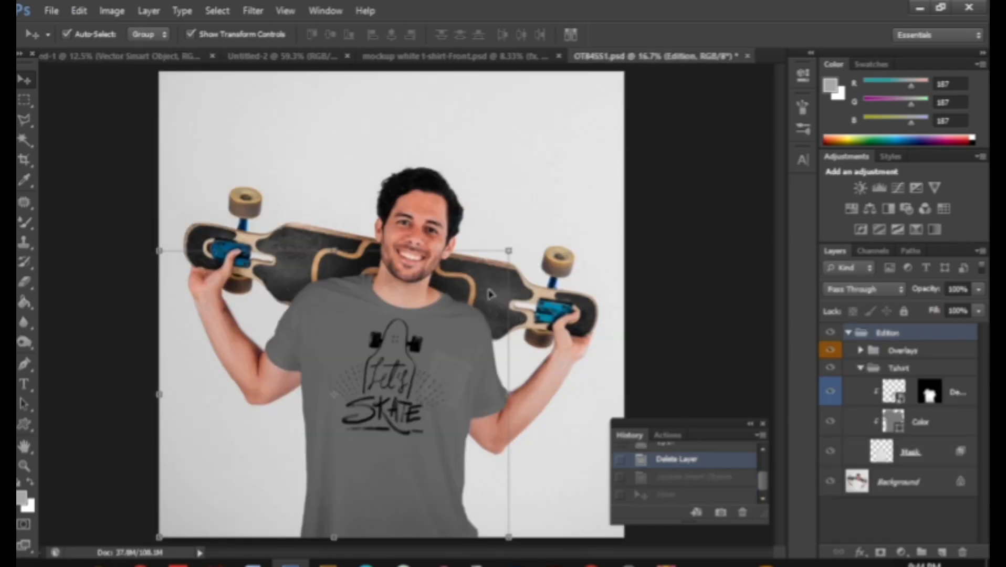
double_click(898, 397)
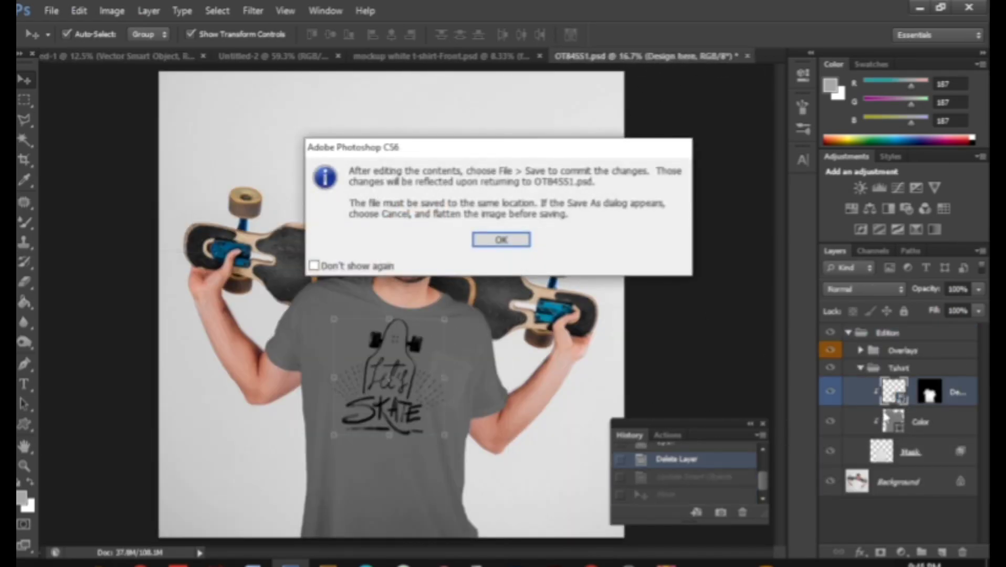
key("Return")
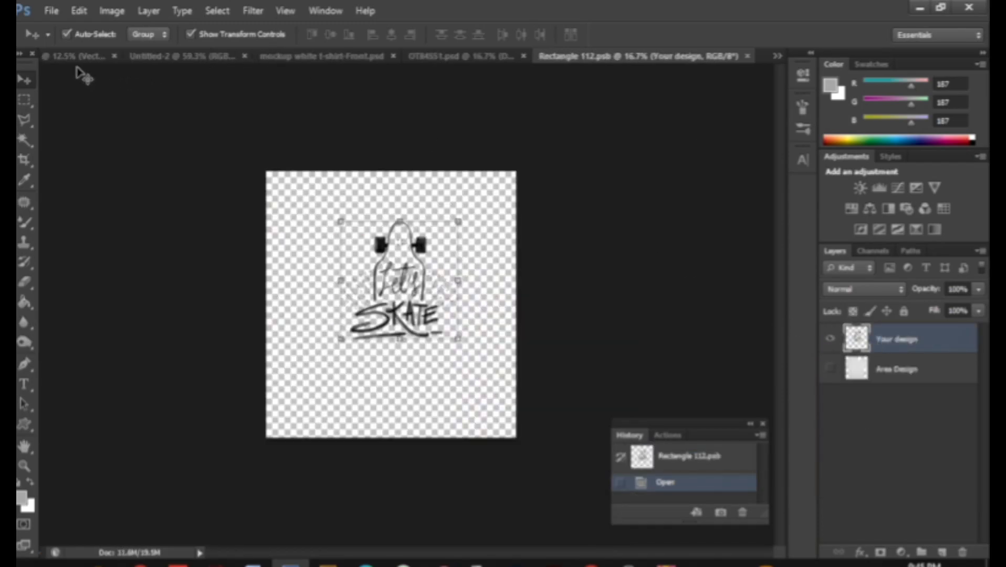
Copy the JUST KEEP MOVING FORWARD artwork from the portrait document into Rectangle 112.psb.
left_click(61, 57)
mouse_move(435, 357)
left_mouse_down()
mouse_move(766, 74)
mouse_move(706, 54)
mouse_move(403, 328)
mouse_move(416, 324)
mouse_move(445, 363)
left_mouse_up()
left_click(550, 280)
Scale down the copied artwork proportionally and position it over the Let's Skate design.
key("ctrl+t")
left_click_drag(470, 188, 459, 205)
key("Return")
left_click_drag(434, 339, 436, 356)
key("ctrl+t")
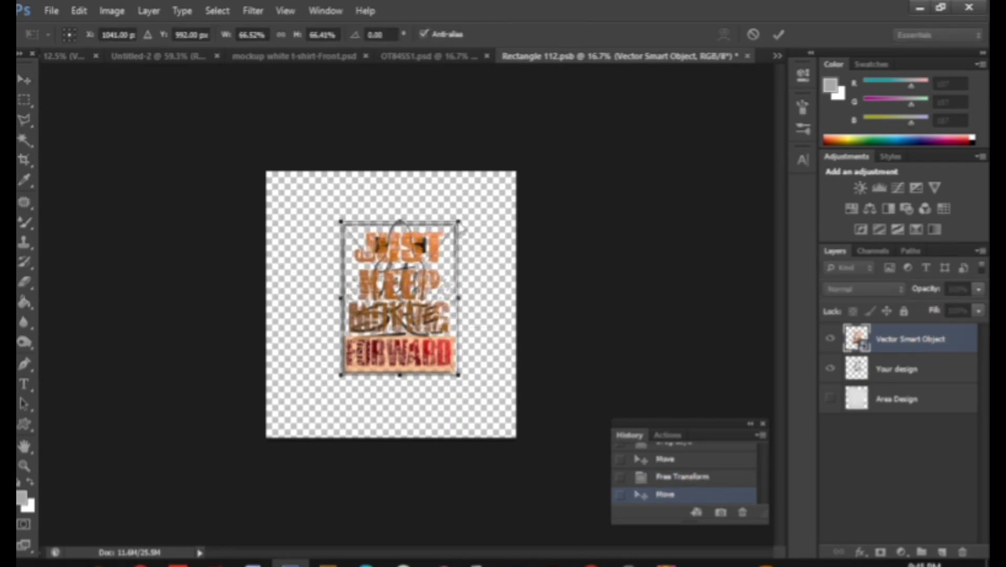
left_click_drag(460, 222, 461, 234)
key("Return")
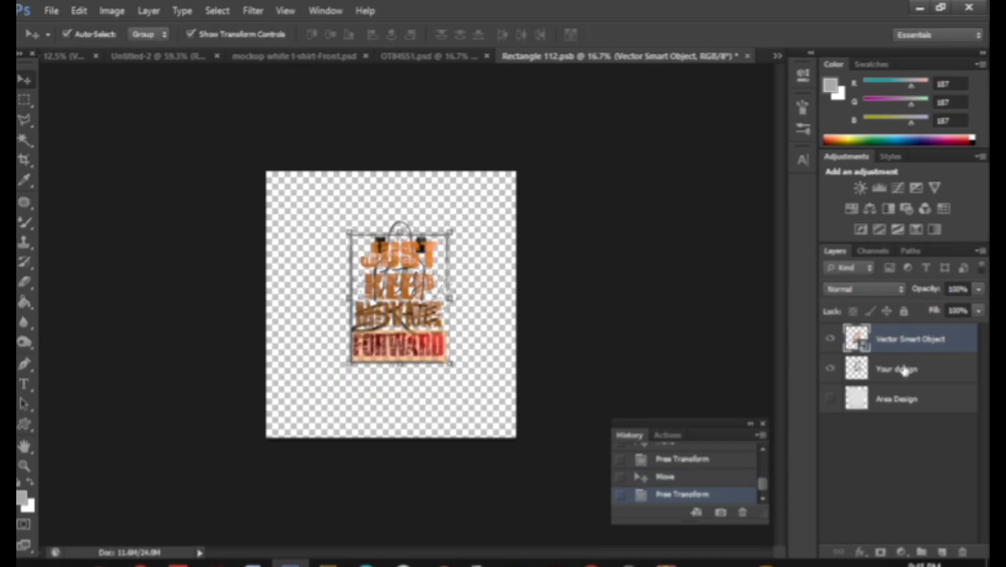
Delete the Your design and Area Design layers, keeping only the Vector Smart Object layer.
left_click(897, 367)
key("Delete")
key("Delete")
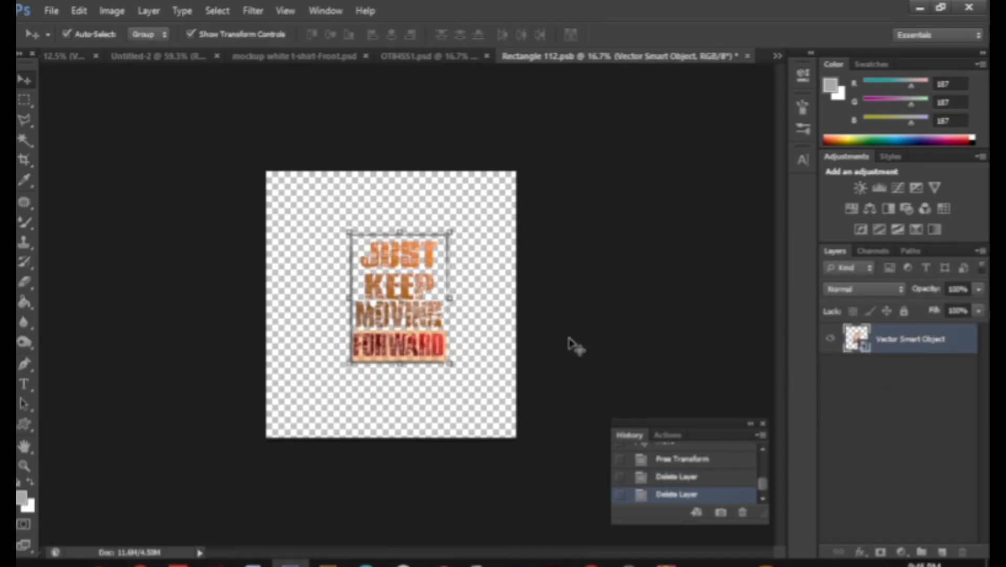
Close Rectangle 112.psb with its changes saved and return to the skateboarder T-shirt mockup to view the whole image.
key("ctrl+w")
key("Return")
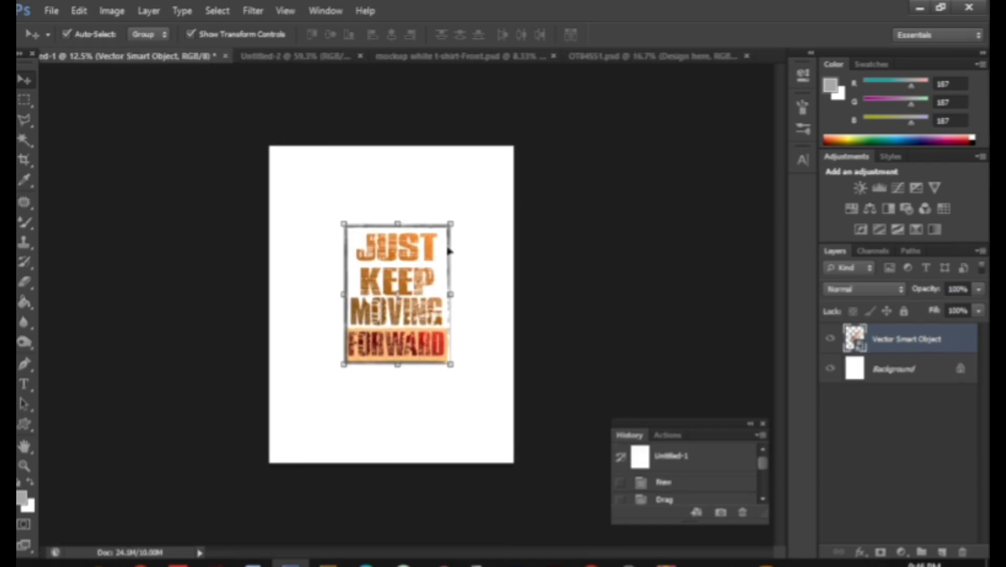
left_click(649, 65)
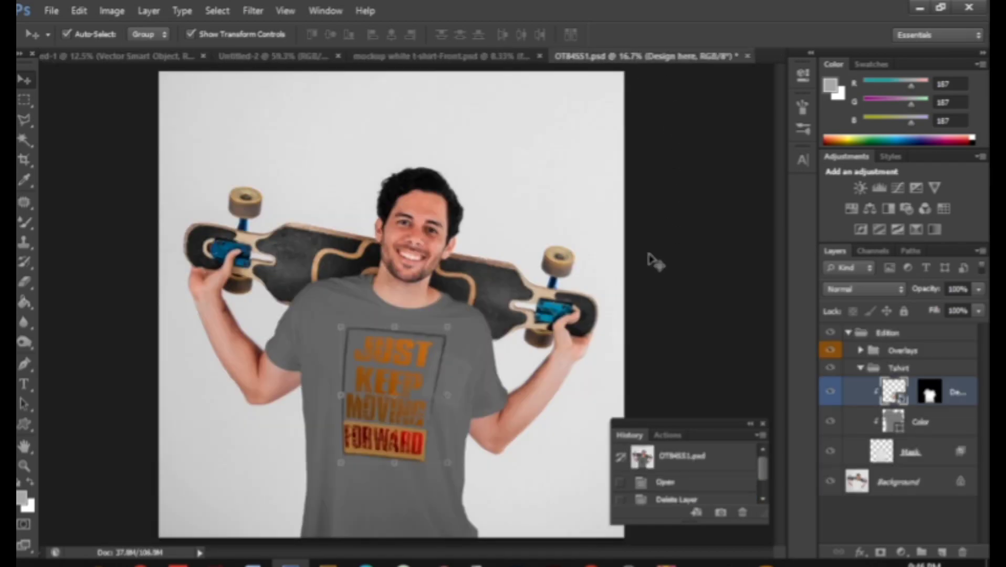
key("ctrl+minus")
key("ctrl+minus")
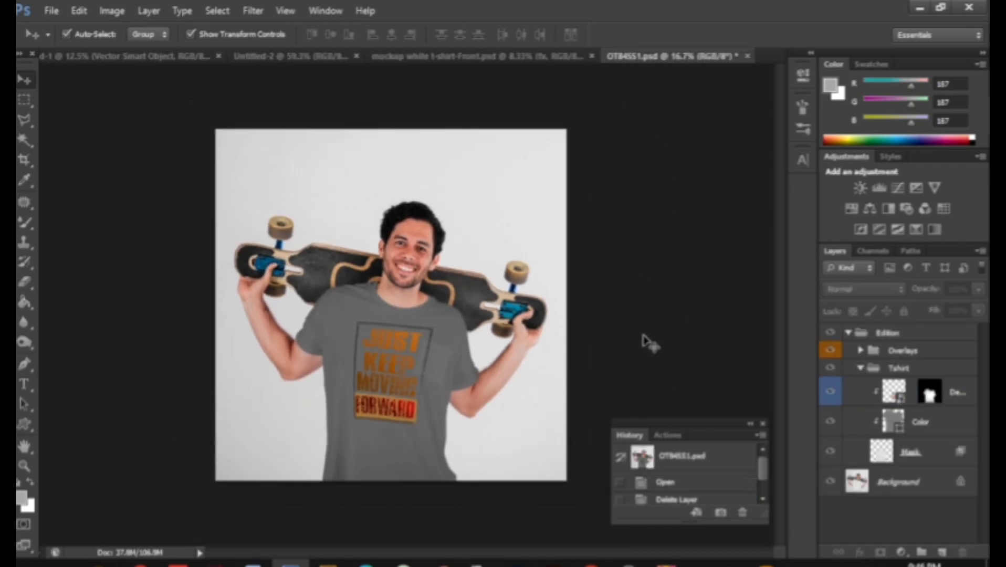